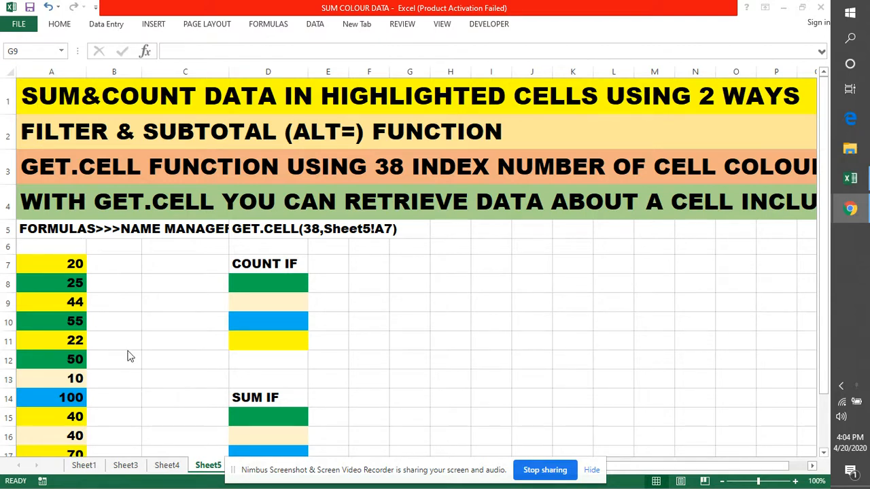
# Examine the colour-filled values in column A, comparing the yellow cells A7, A9 and A11
pyautogui.click(378, 278)
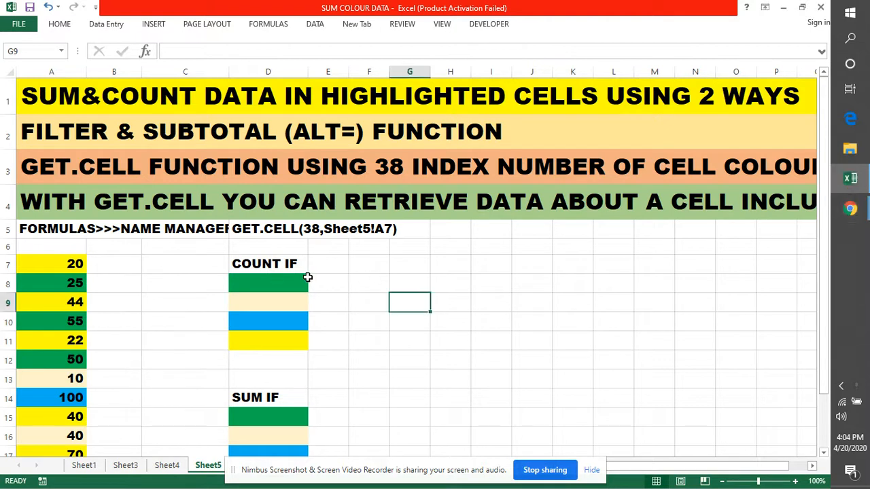
pyautogui.click(57, 264)
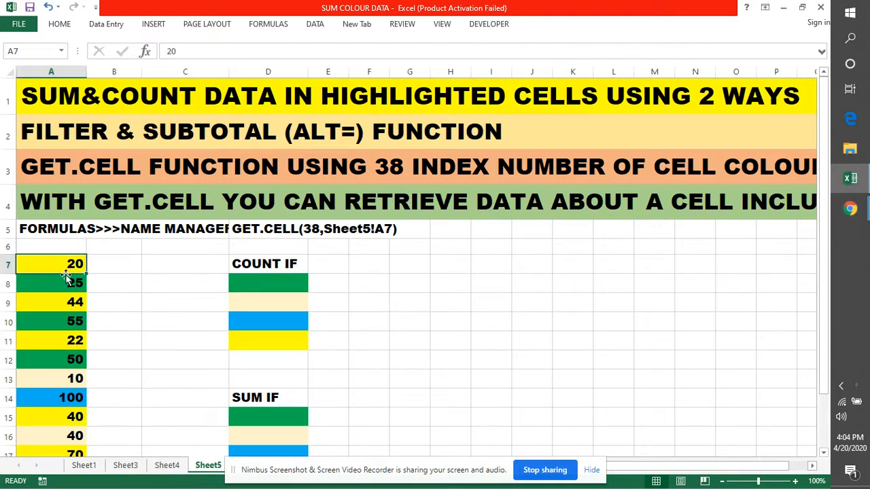
pyautogui.click(169, 270)
pyautogui.click(74, 303)
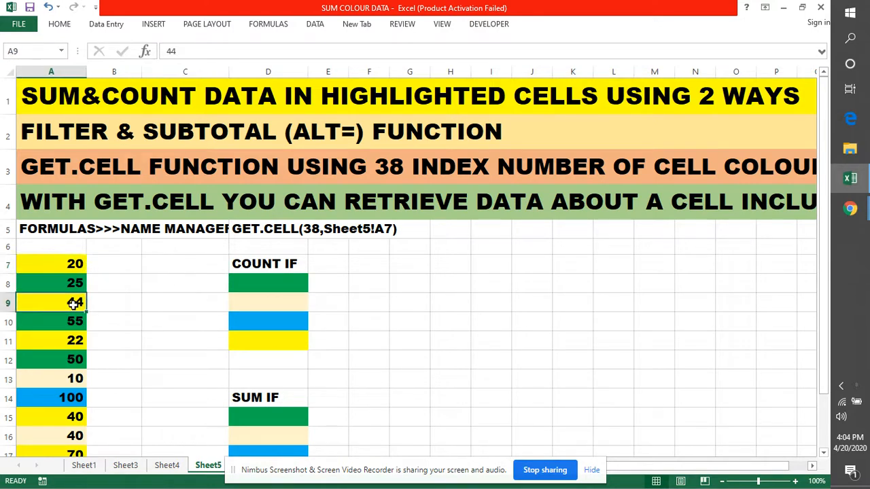
pyautogui.click(61, 263)
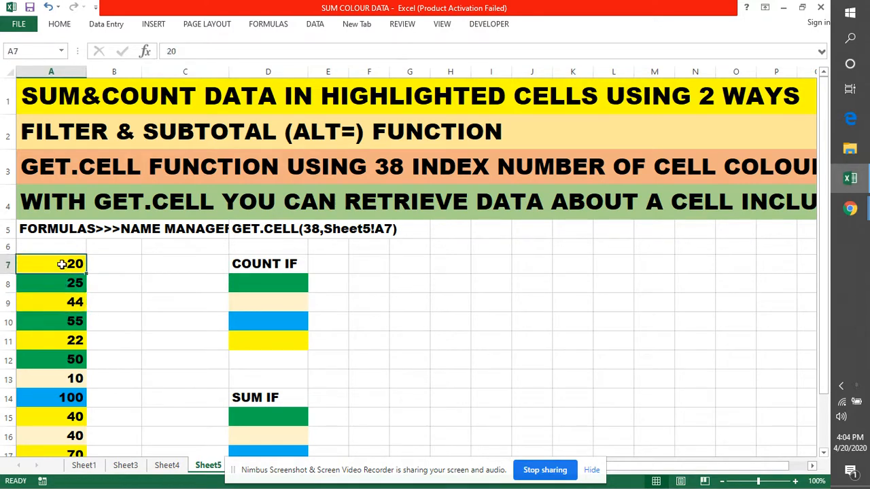
pyautogui.click(65, 303)
pyautogui.click(60, 267)
pyautogui.click(65, 303)
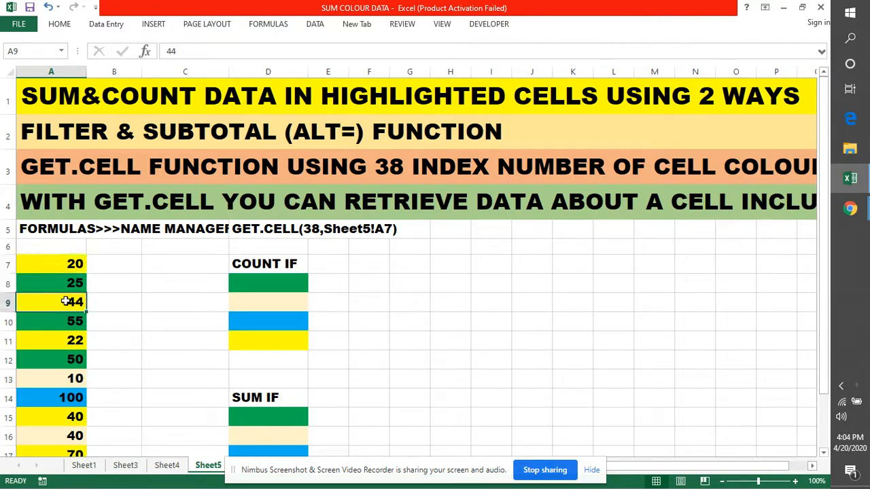
pyautogui.click(65, 341)
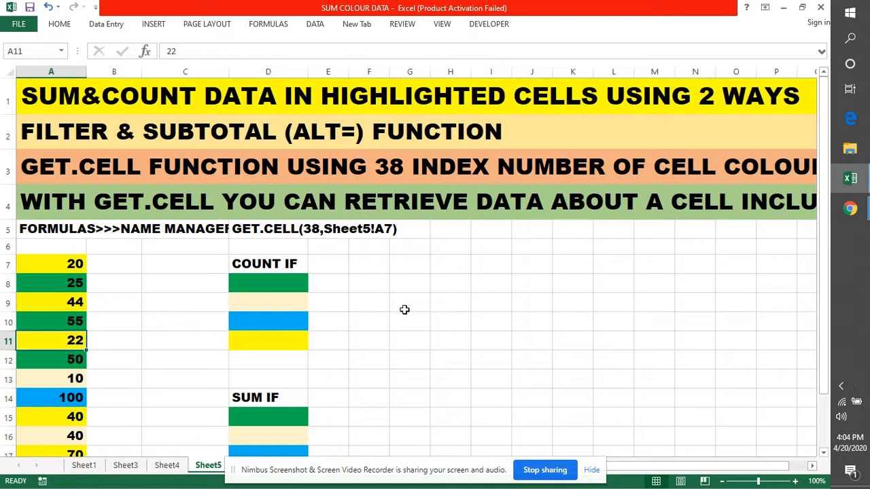
# Read the notes in rows 2 to 4 on the filter and subtotal method and the GET.CELL function
pyautogui.click(4, 172)
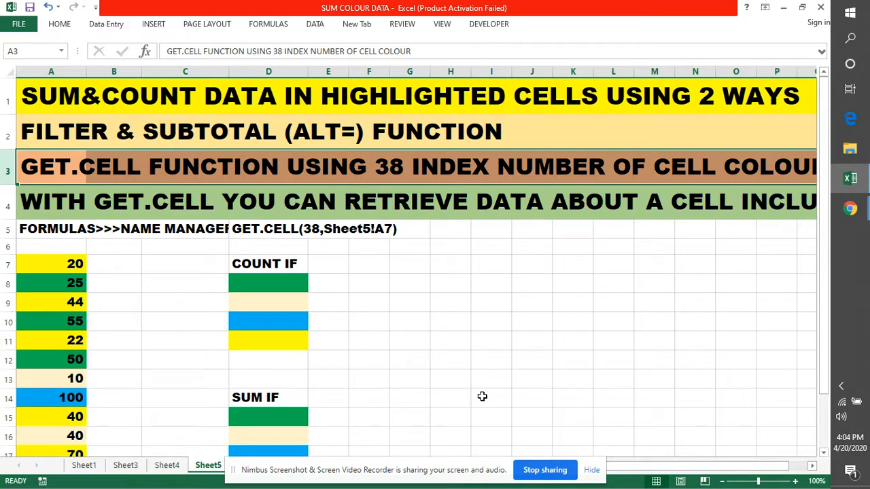
pyautogui.click(483, 359)
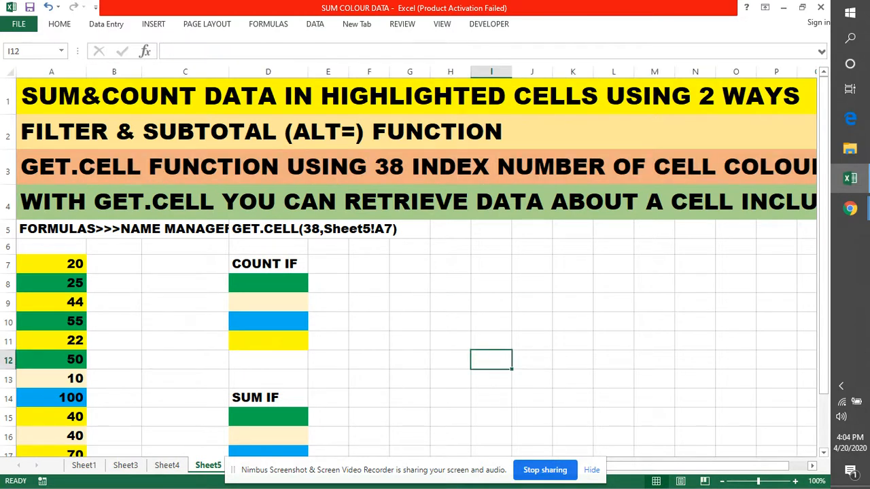
pyautogui.click(6, 134)
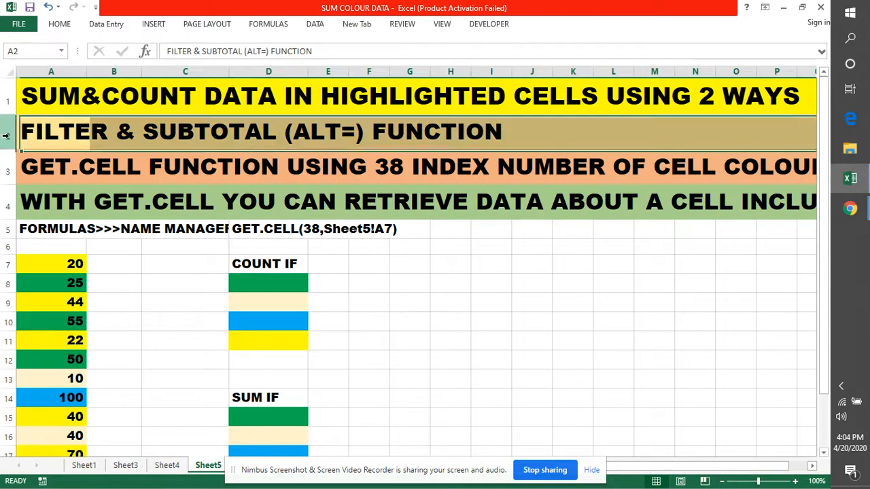
pyautogui.click(515, 396)
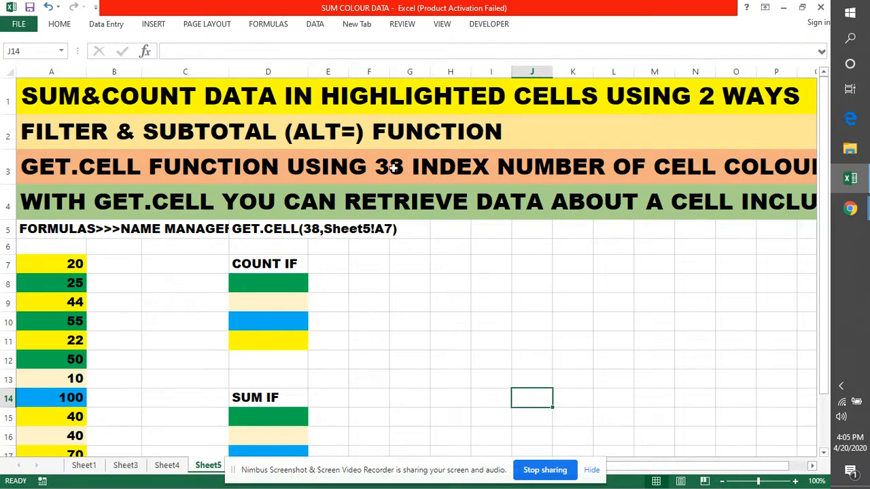
pyautogui.doubleClick(43, 164)
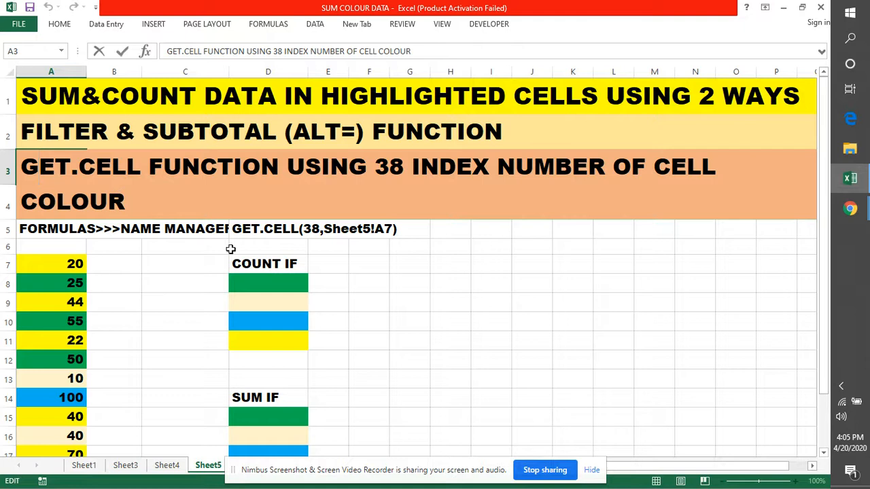
pyautogui.click(423, 291)
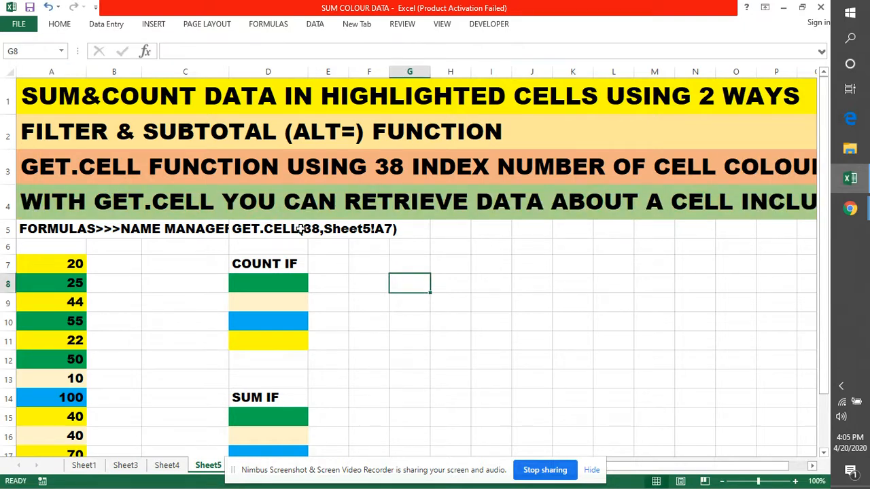
pyautogui.doubleClick(49, 202)
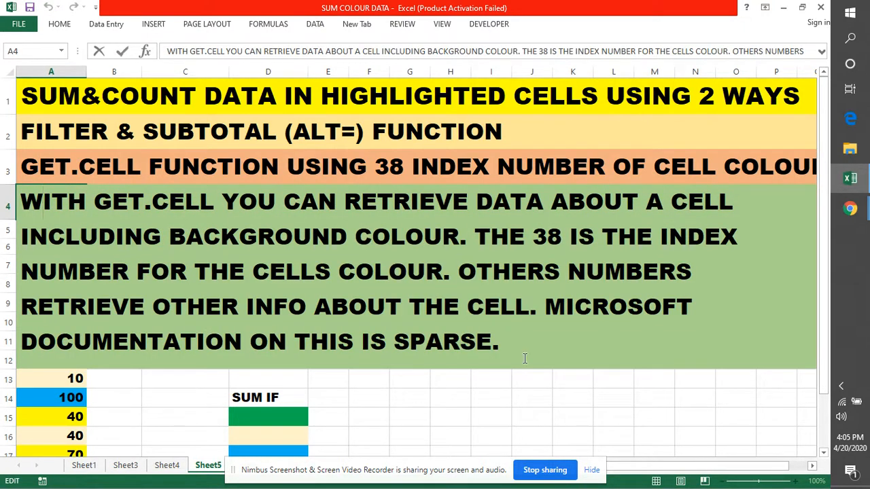
pyautogui.moveTo(228, 196); pyautogui.dragTo(738, 291)
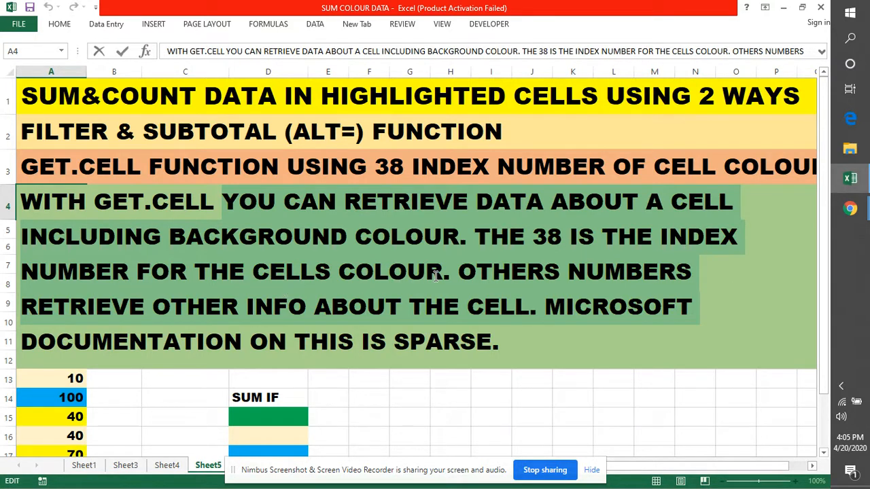
pyautogui.click(442, 410)
pyautogui.doubleClick(123, 264)
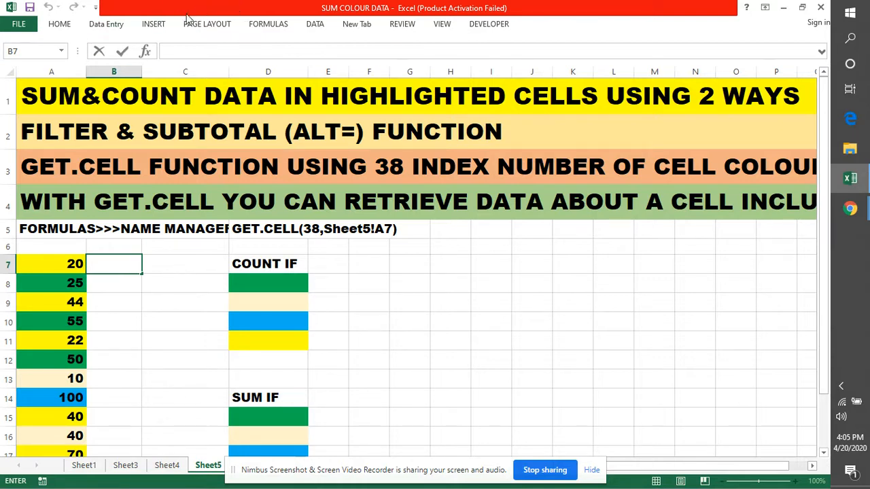
pyautogui.click(265, 26)
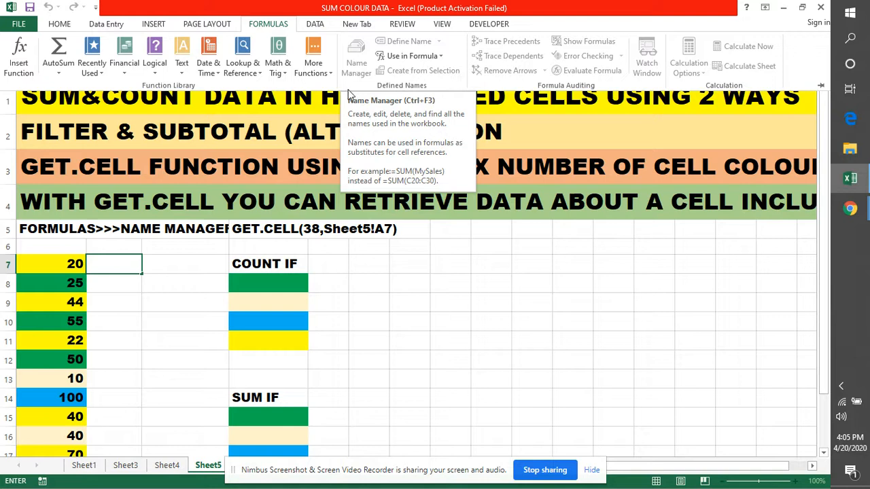
pyautogui.click(364, 273)
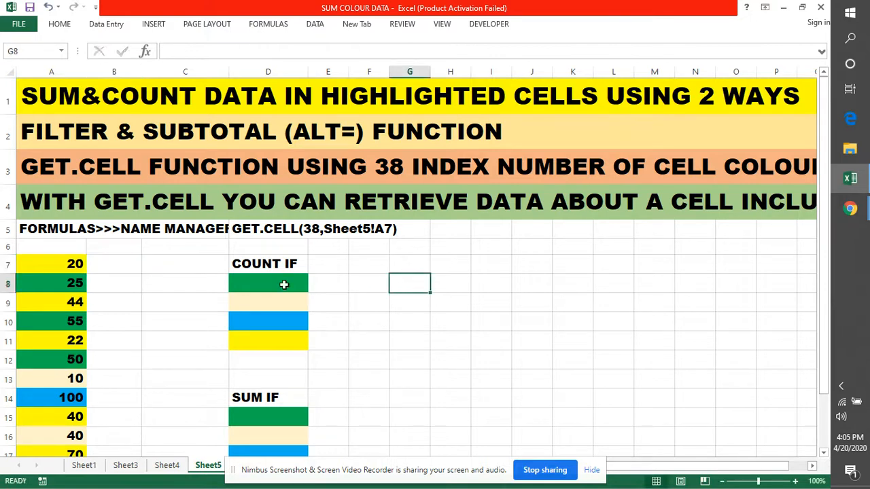
# With B7 as the active cell, start a new workbook-scoped defined name called CELLCOLOR
pyautogui.click(112, 264)
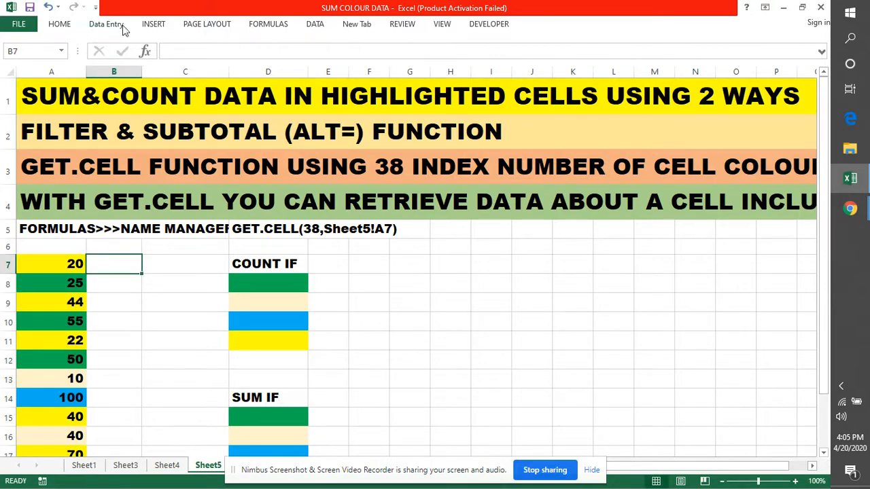
pyautogui.click(270, 26)
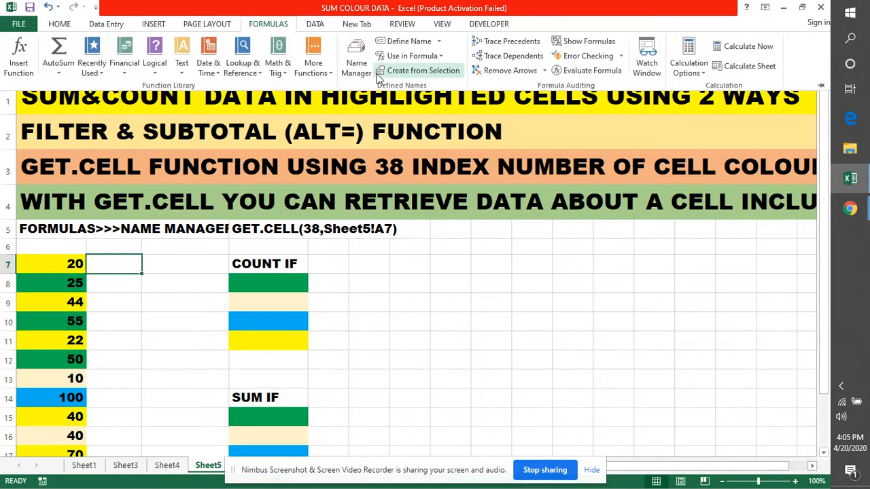
pyautogui.click(355, 70)
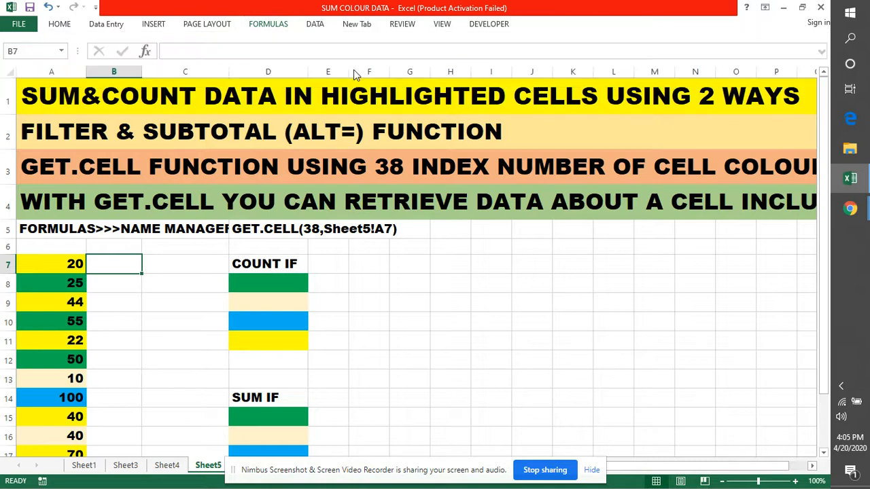
pyautogui.click(340, 163)
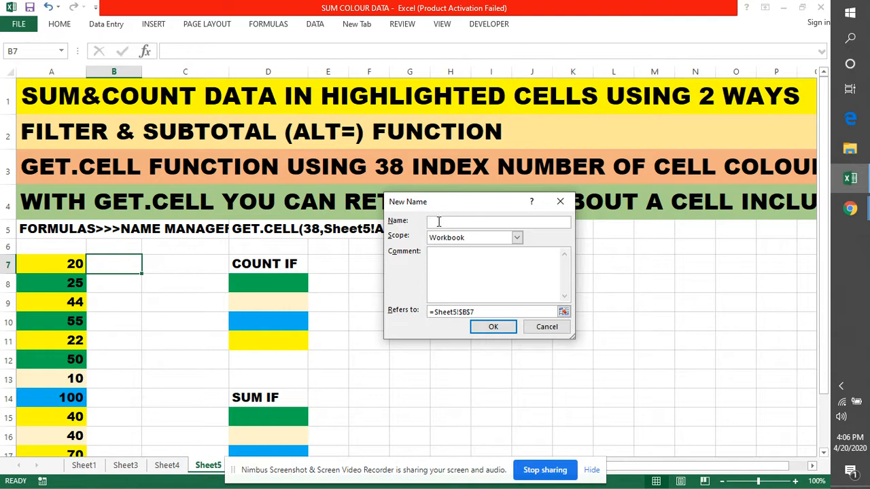
pyautogui.write('CE')
# Make the CELLCOLOR name refer to =GET.CELL(38,Sheet5!A7), using a relative cell reference, and save it
pyautogui.click(483, 311)
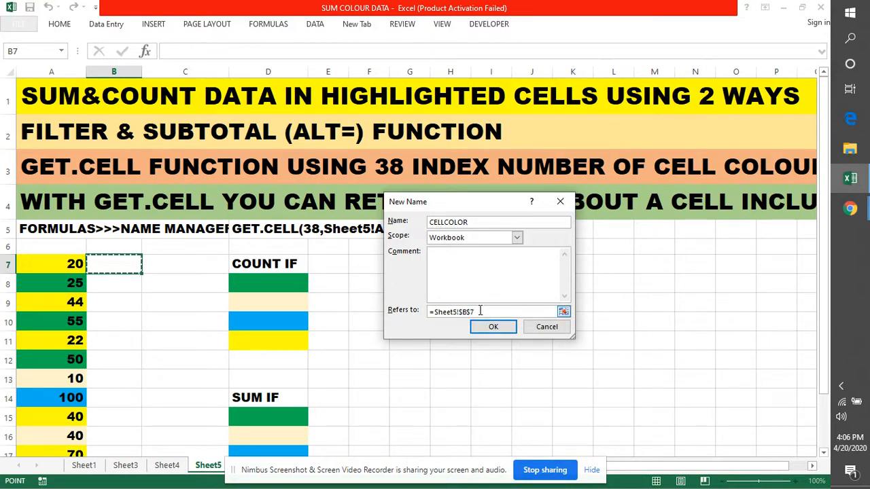
pyautogui.moveTo(483, 311); pyautogui.dragTo(430, 311)
pyautogui.press('BackSpace')
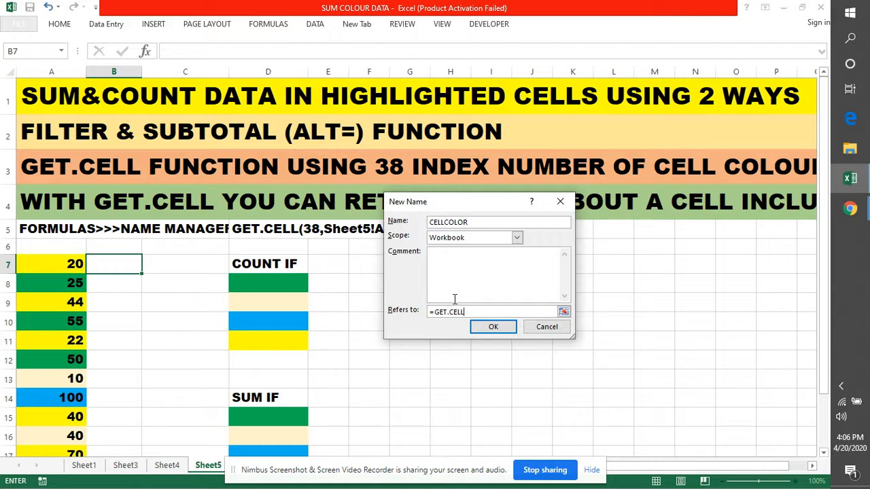
pyautogui.write('=GET.CELL(38,')
pyautogui.click(55, 264)
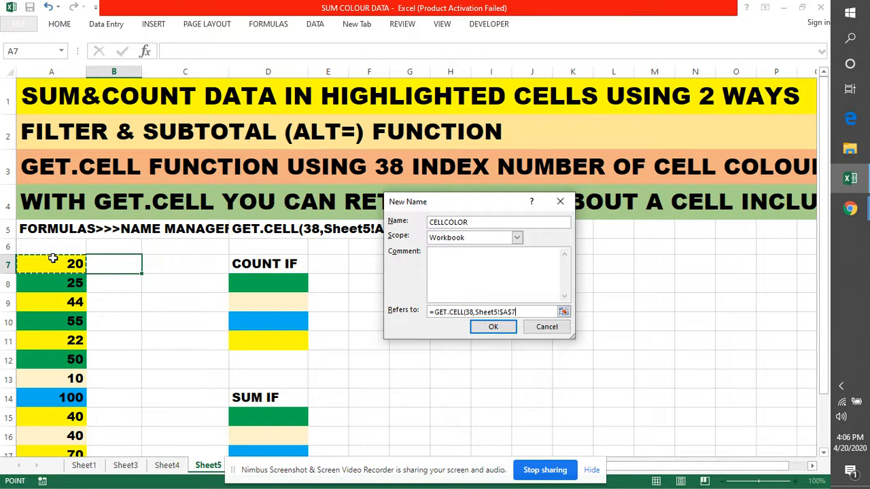
pyautogui.click(504, 311)
pyautogui.press('BackSpace')
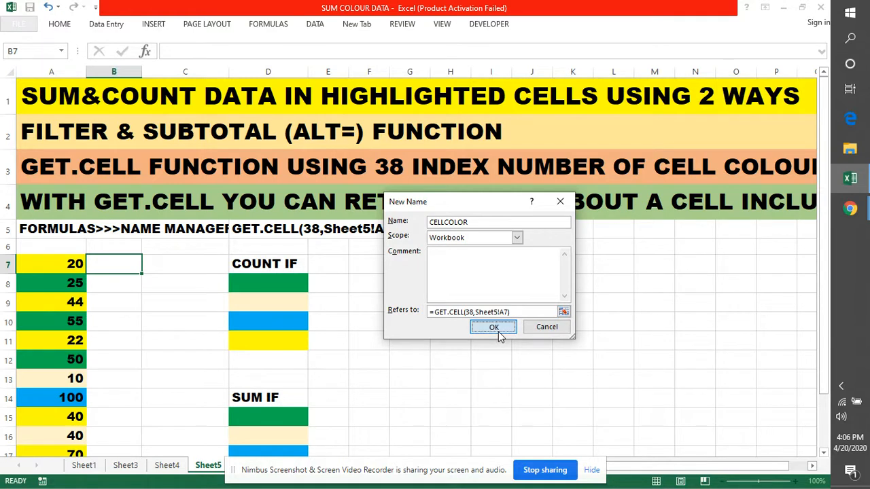
pyautogui.click(498, 332)
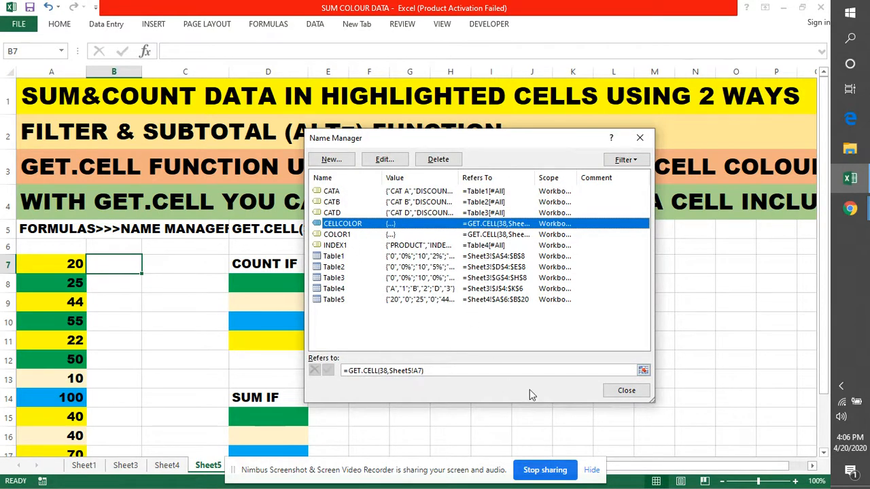
pyautogui.click(626, 391)
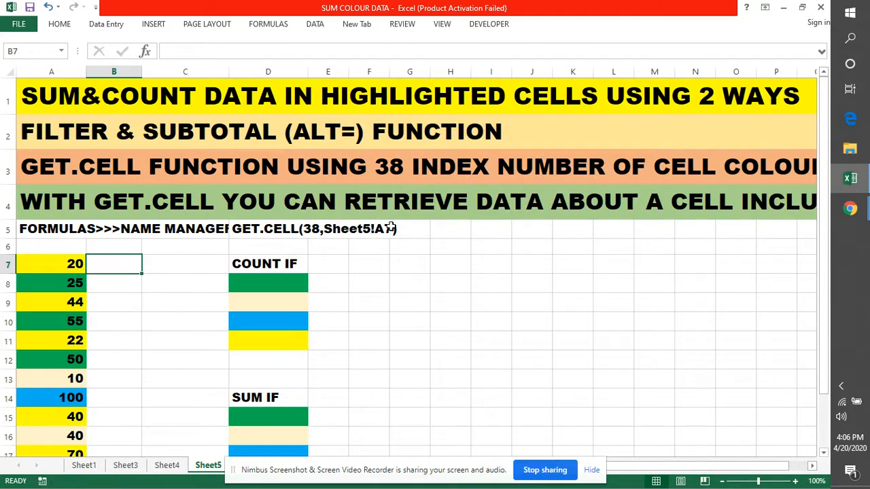
# Enter the formula =CELLCOLOR in cell B7 beside the first coloured value
pyautogui.doubleClick(102, 265)
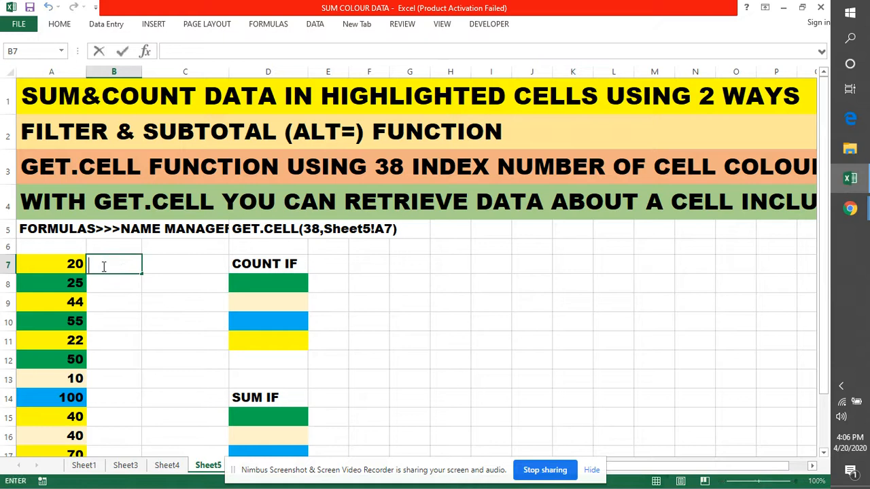
pyautogui.write('=CE')
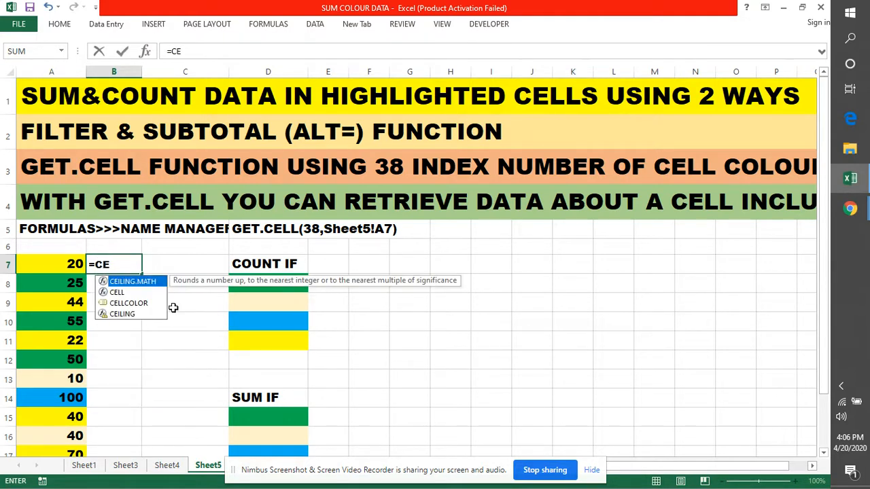
pyautogui.press('Down')
pyautogui.press('Down')
pyautogui.press('Tab')
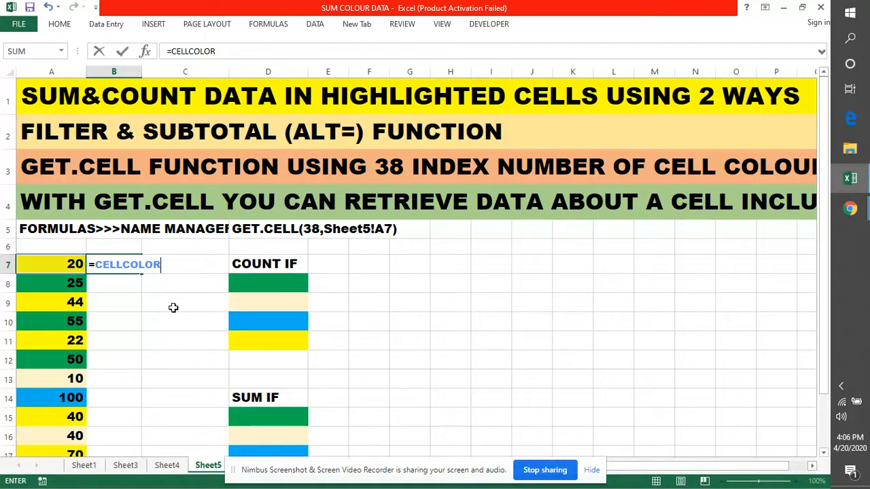
pyautogui.press('Return')
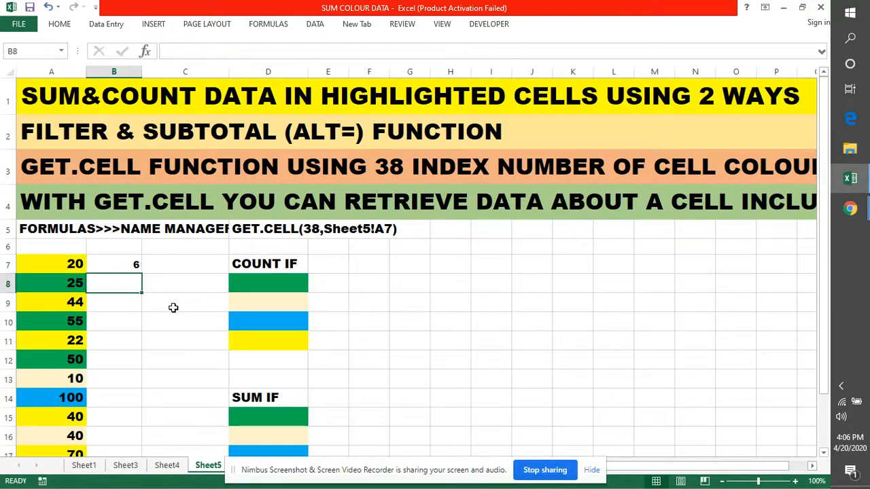
# Fill the B7 formula down to B21 alongside all the coloured values in column A
pyautogui.click(134, 265)
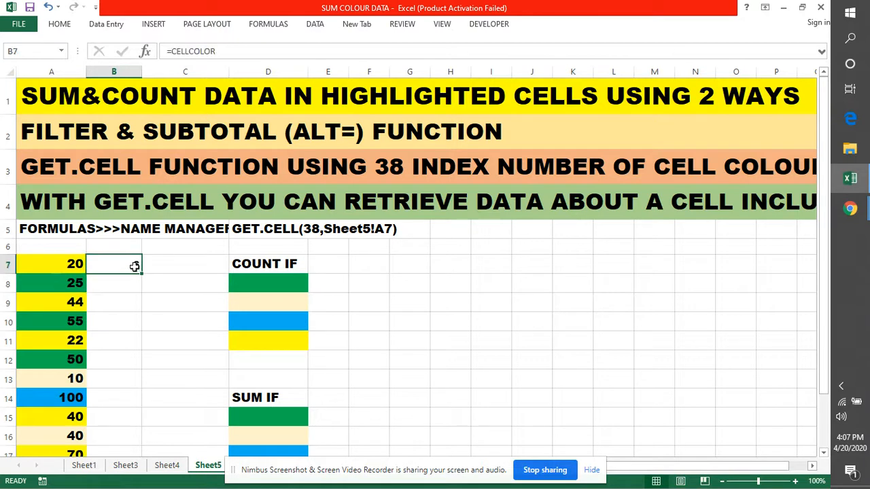
pyautogui.doubleClick(141, 272)
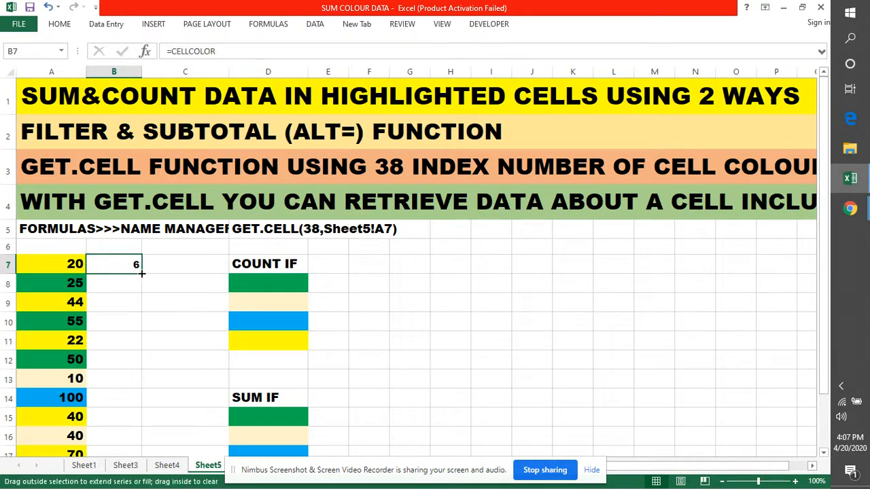
pyautogui.scroll(-2, 437, 329)
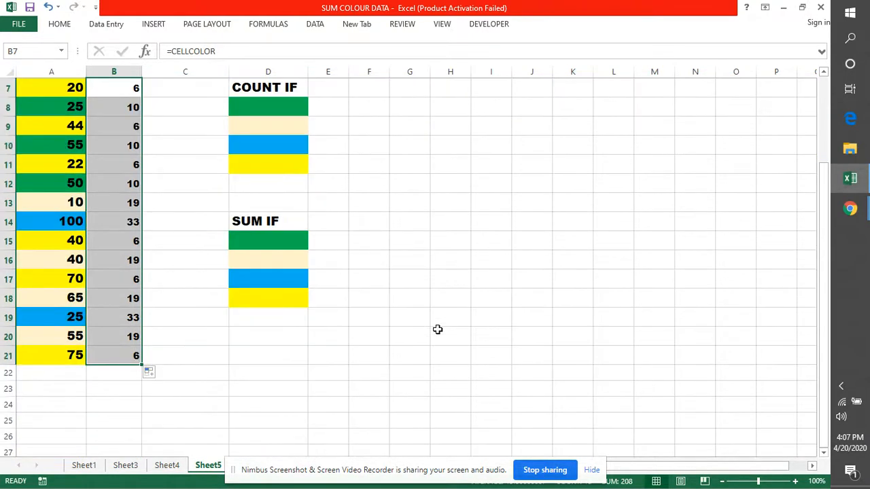
pyautogui.scroll(1, 438, 329)
pyautogui.click(434, 276)
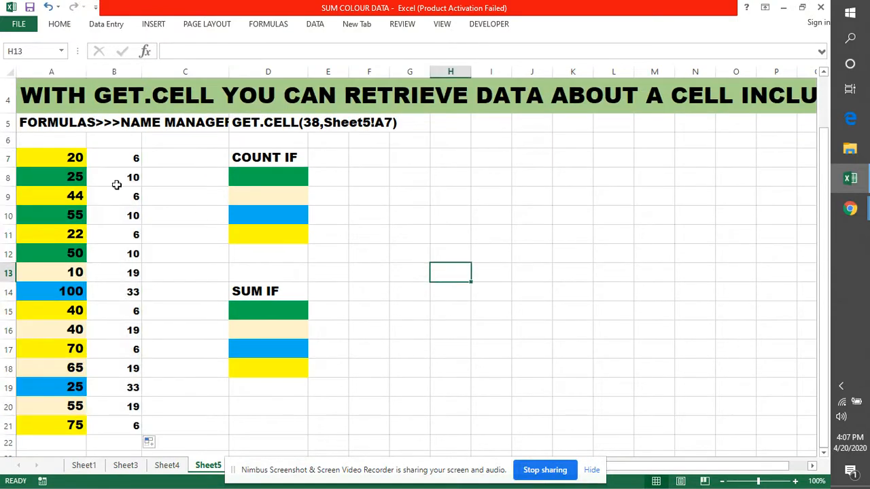
# Enter the formula =COUNTIF(B7:B21,6) in cell E8 beside the green swatch under COUNT IF
pyautogui.doubleClick(324, 176)
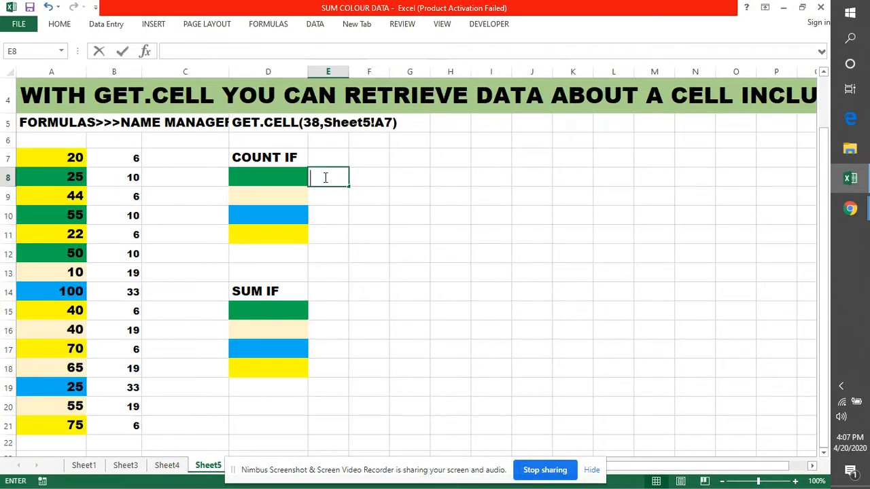
pyautogui.write('=')
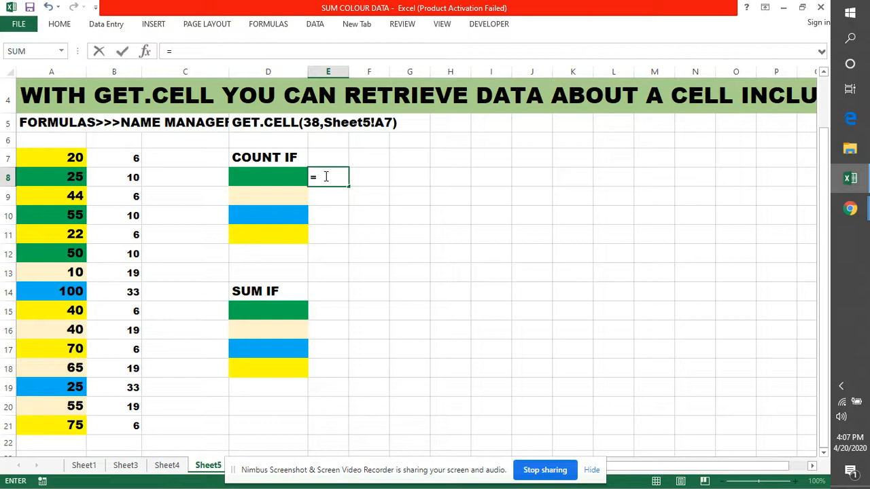
pyautogui.write('COUNT')
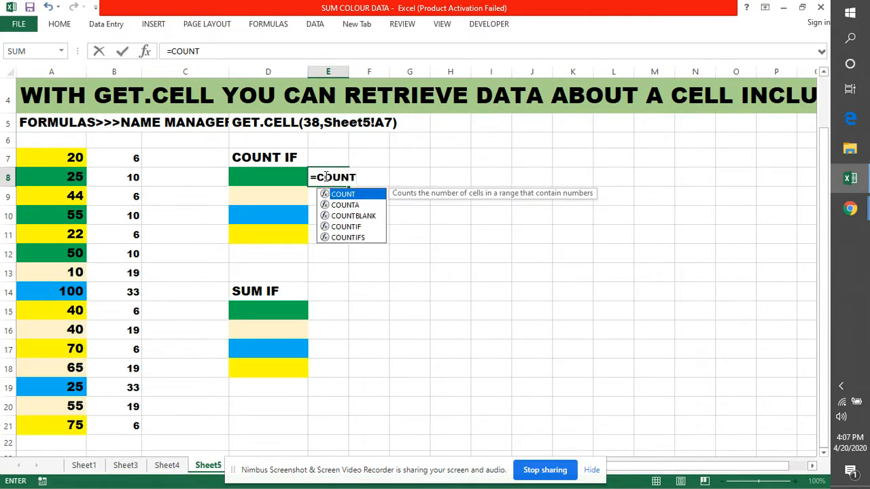
pyautogui.write('IF(')
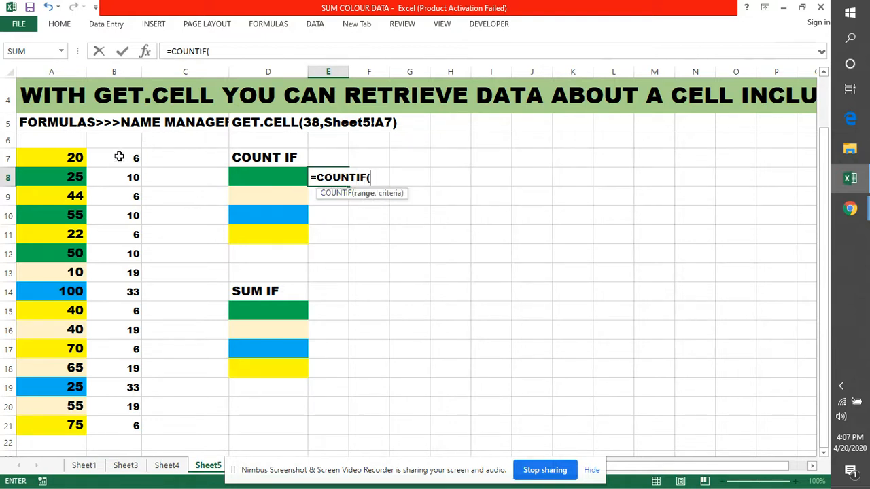
pyautogui.moveTo(120, 159); pyautogui.dragTo(129, 418)
pyautogui.write(',')
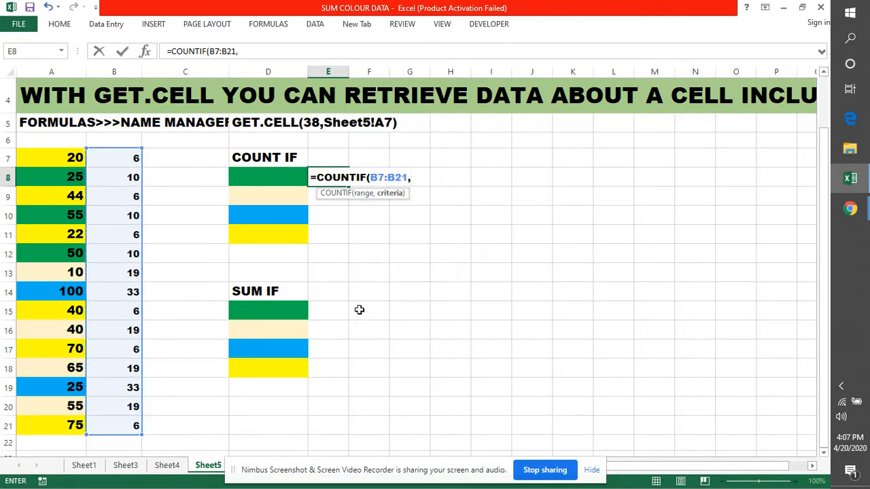
pyautogui.write('6)')
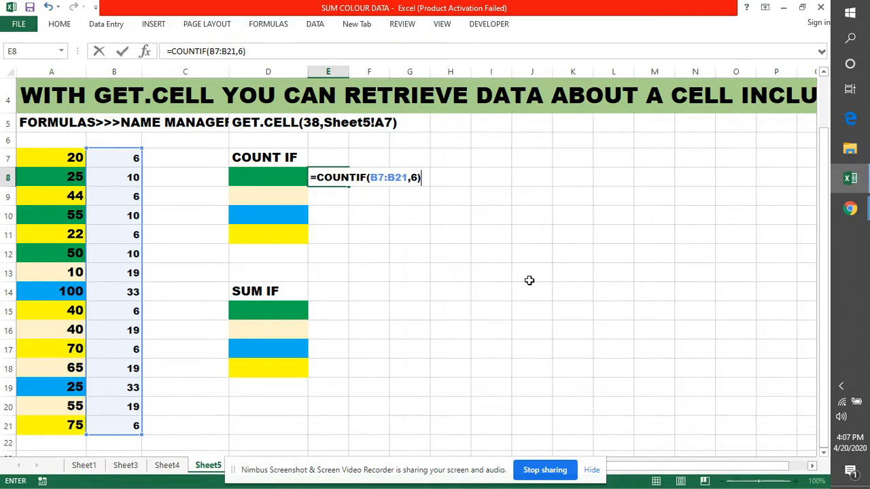
pyautogui.press('Return')
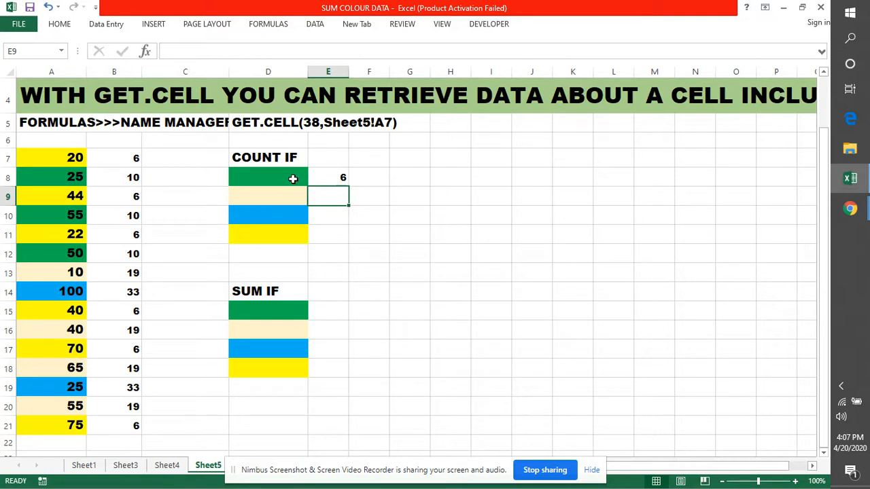
# Replace the criterion 6 in E8's COUNTIF formula with the defined name CELLCOLOR
pyautogui.doubleClick(326, 178)
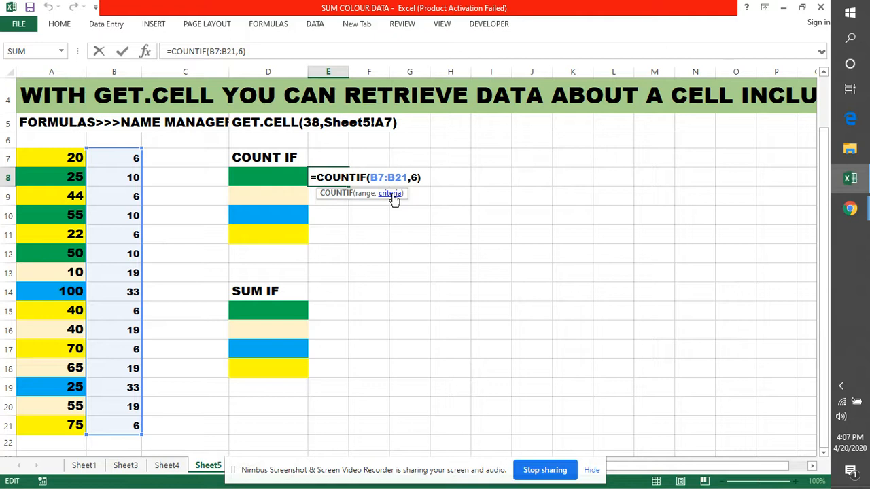
pyautogui.click(418, 178)
pyautogui.press('BackSpace')
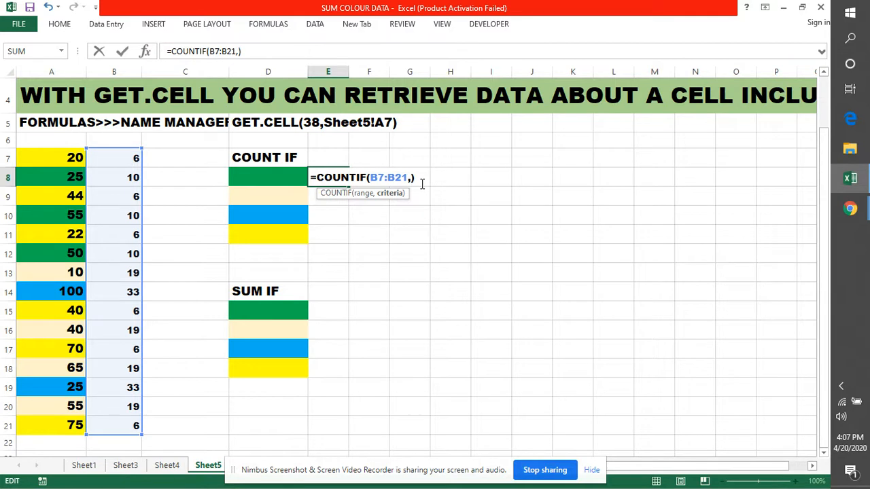
pyautogui.write('CE')
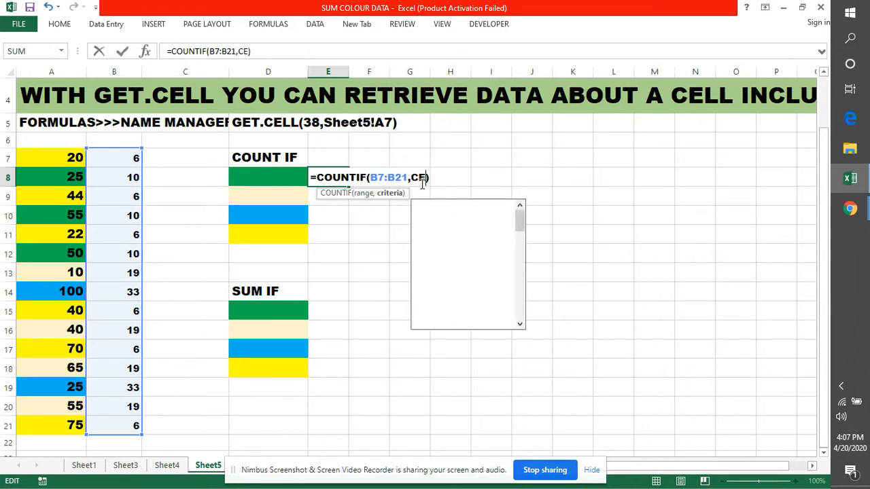
pyautogui.press('Down')
pyautogui.press('Down')
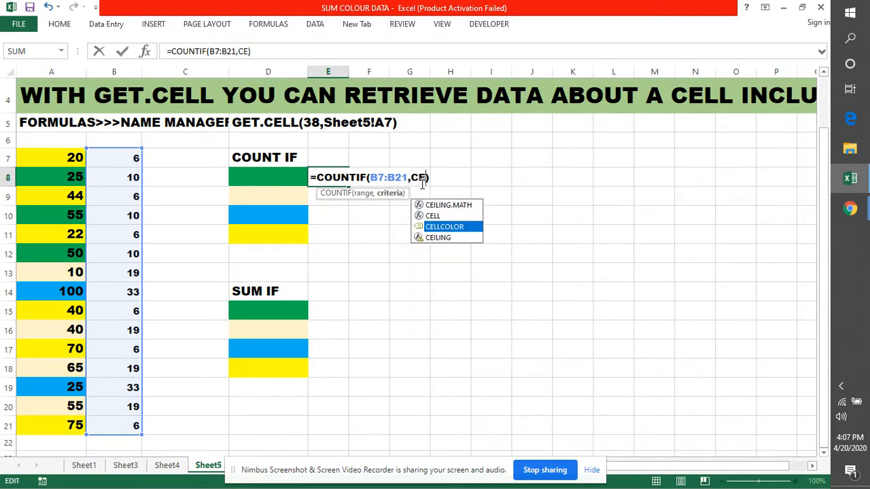
pyautogui.press('Tab')
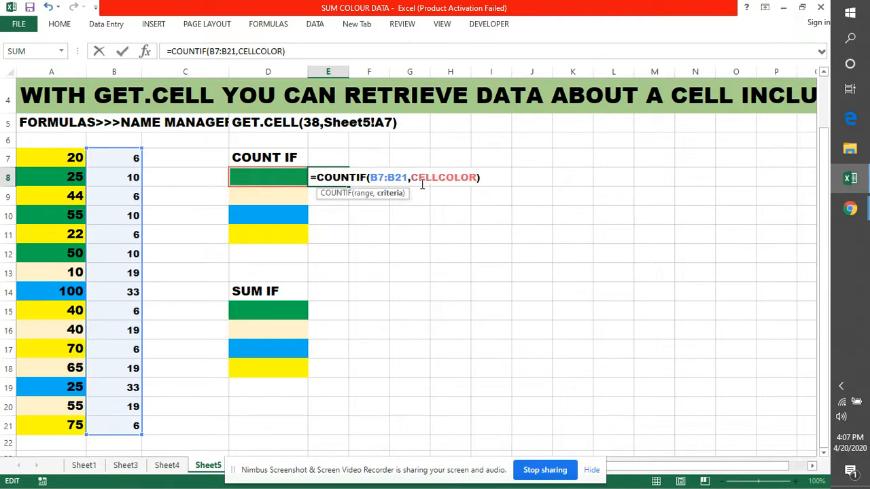
pyautogui.write(')')
pyautogui.press('Return')
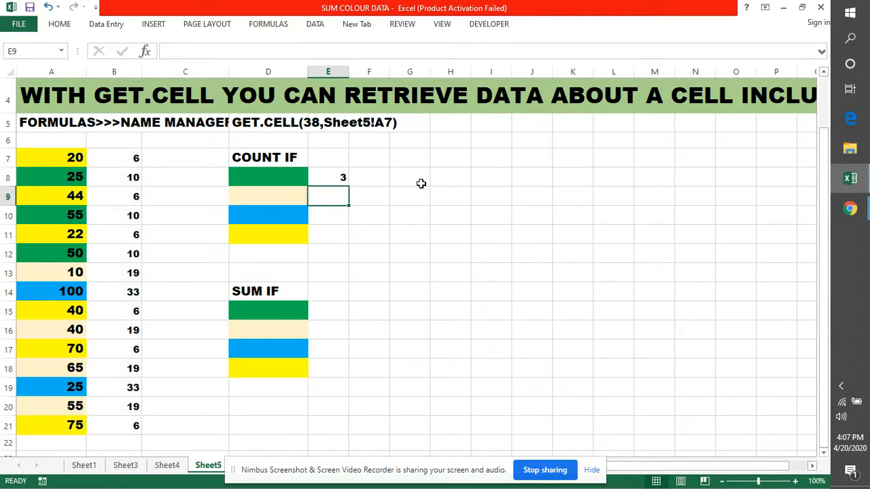
# Make the range in E8's COUNTIF formula absolute as $B$7:$B$21
pyautogui.click(326, 176)
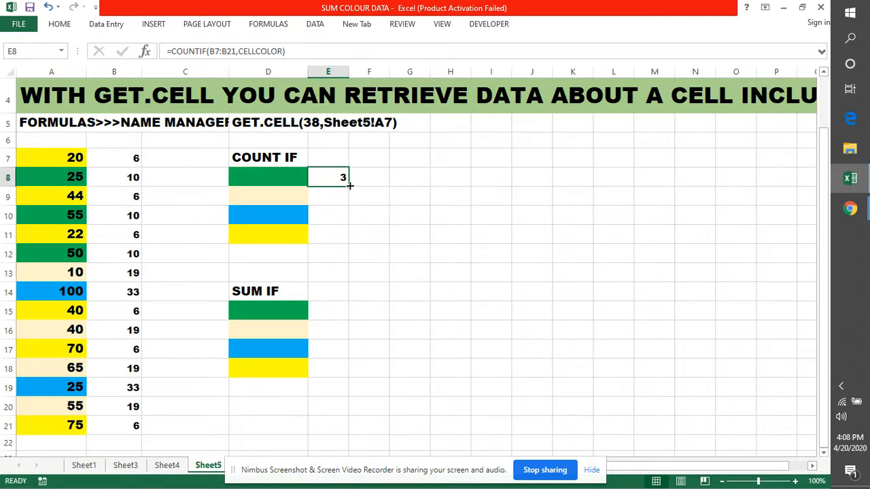
pyautogui.doubleClick(332, 176)
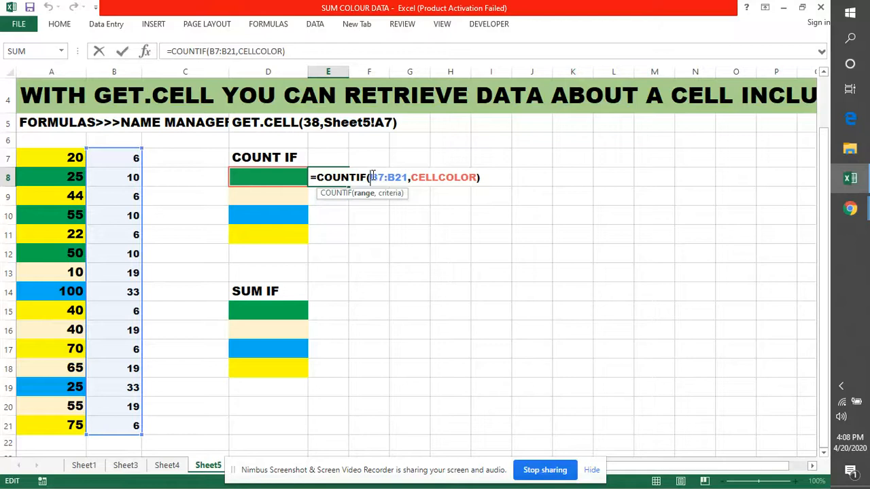
pyautogui.moveTo(370, 178); pyautogui.dragTo(407, 175)
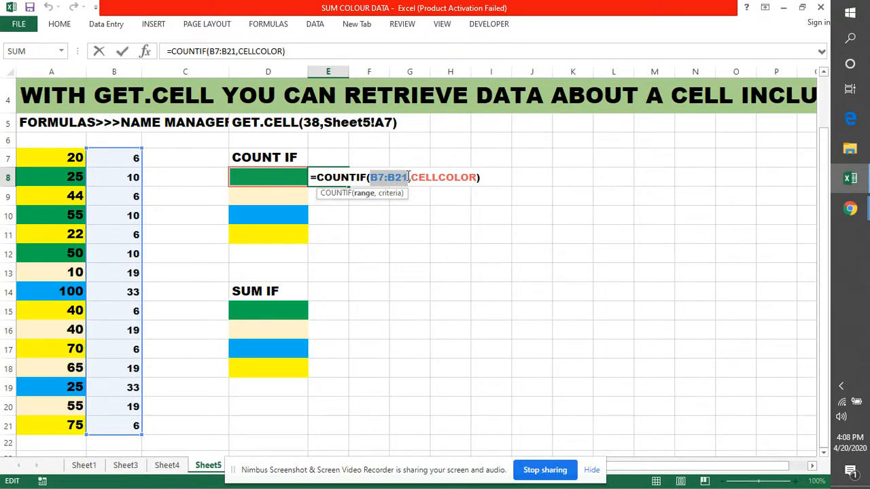
pyautogui.click(370, 176)
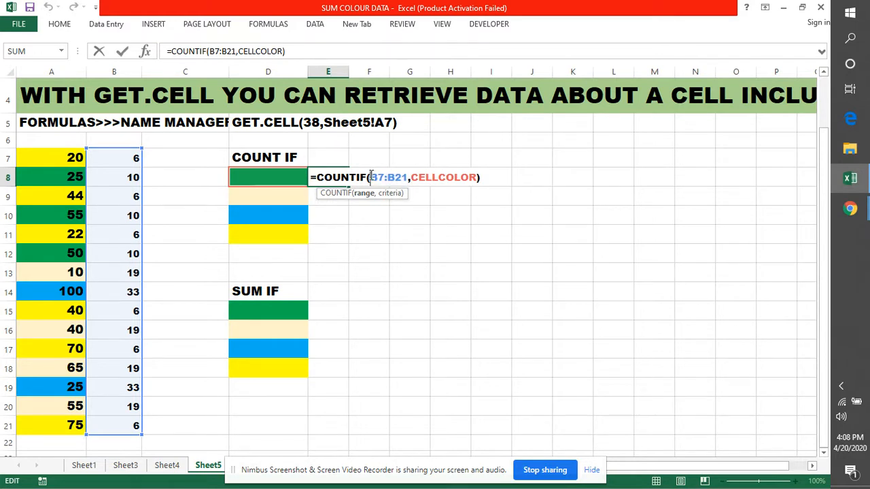
pyautogui.write('$')
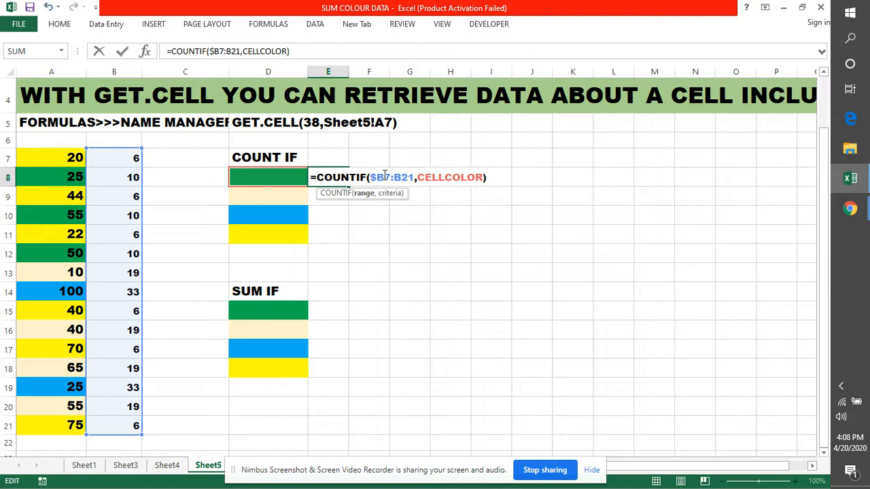
pyautogui.click(385, 176)
pyautogui.write('$')
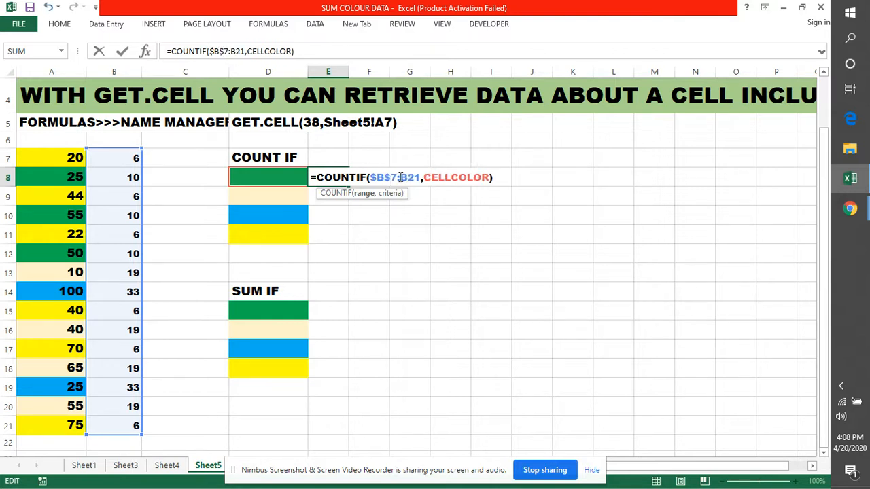
pyautogui.click(400, 177)
pyautogui.write('$')
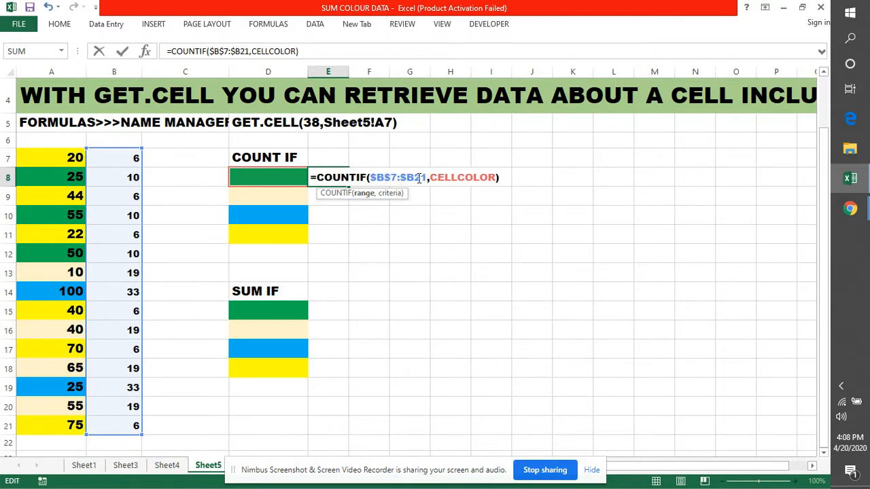
pyautogui.click(413, 178)
pyautogui.write('$')
pyautogui.press('Return')
# Fill the E8 COUNTIF formula down to E11 beside the remaining colour swatches
pyautogui.click(341, 175)
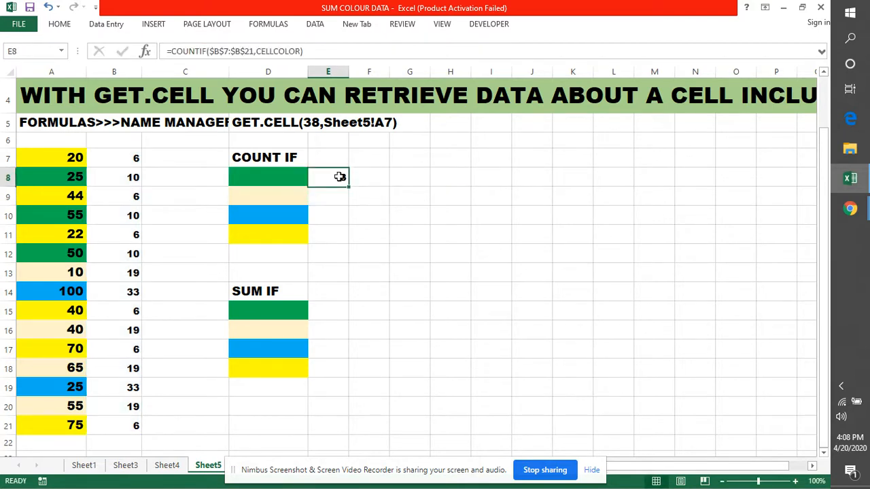
pyautogui.moveTo(349, 185); pyautogui.dragTo(347, 246)
pyautogui.click(436, 293)
# Check the blue and cream counts under COUNT IF against the matching coloured cells in column A
pyautogui.click(261, 217)
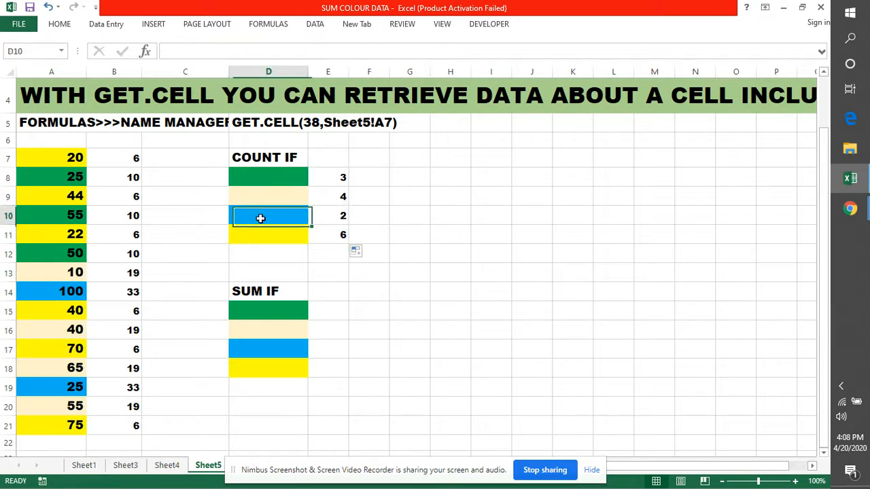
pyautogui.click(34, 290)
pyautogui.click(49, 388)
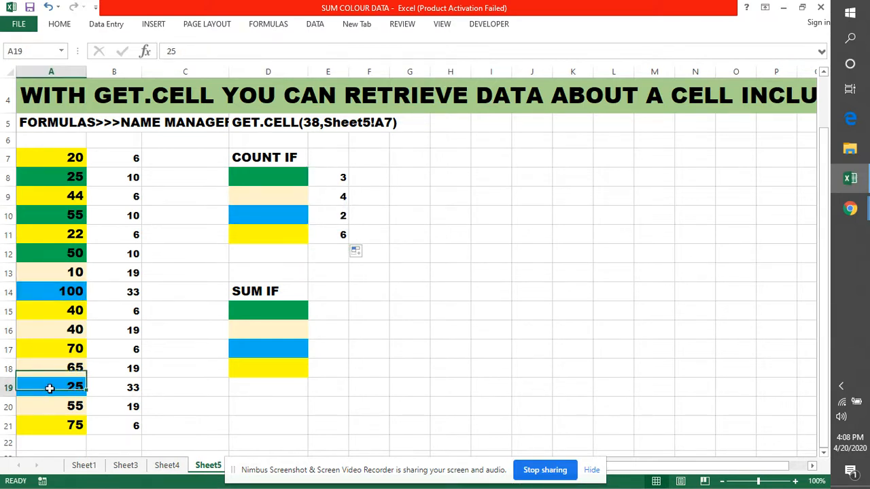
pyautogui.click(343, 198)
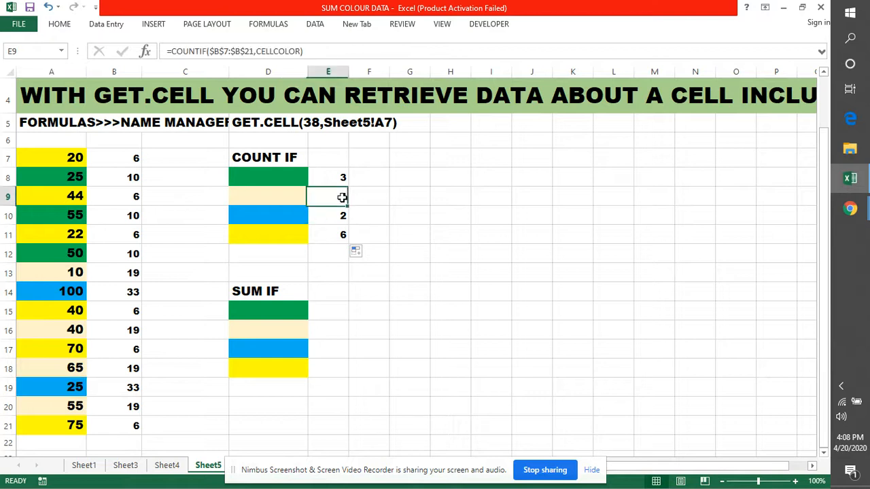
pyautogui.click(72, 274)
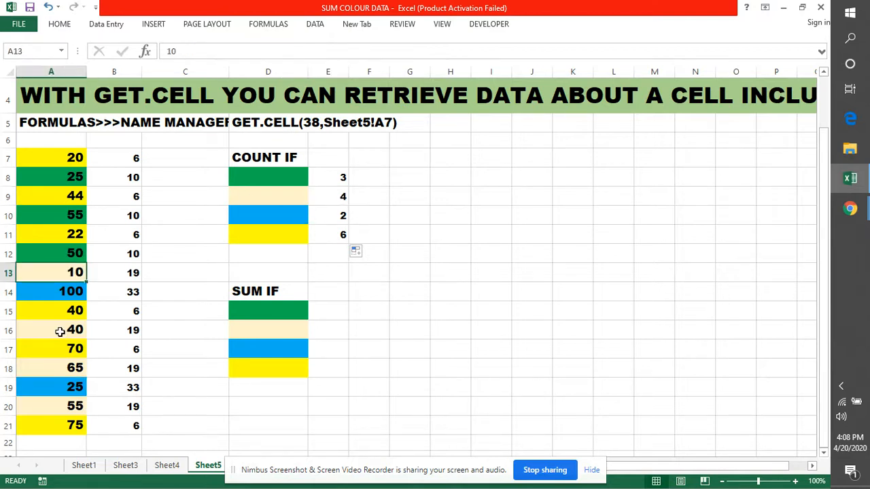
pyautogui.click(59, 331)
pyautogui.click(58, 369)
pyautogui.click(56, 405)
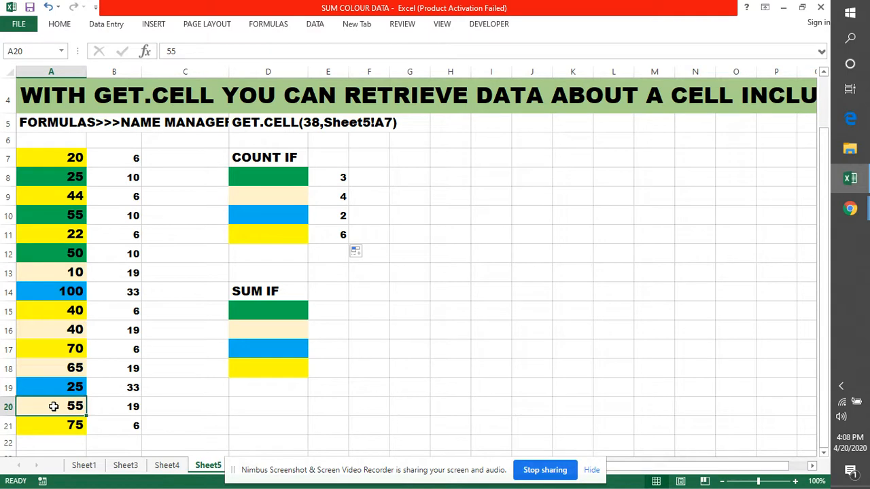
pyautogui.click(297, 233)
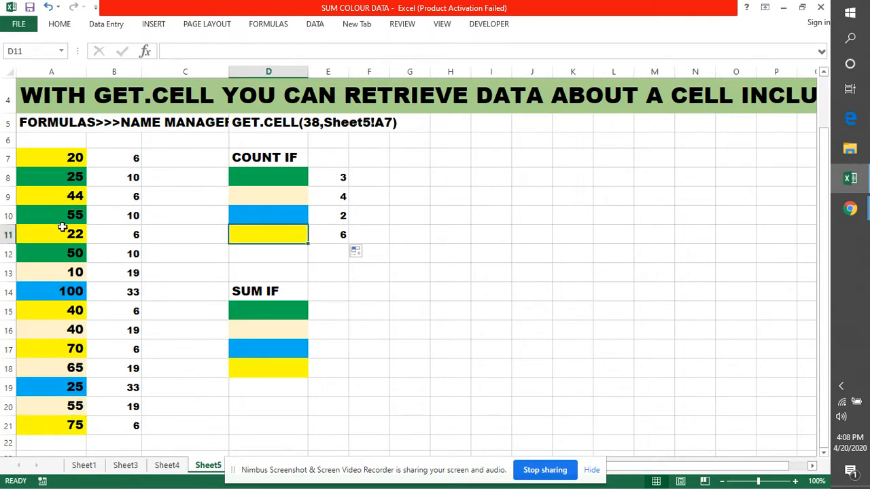
pyautogui.click(435, 277)
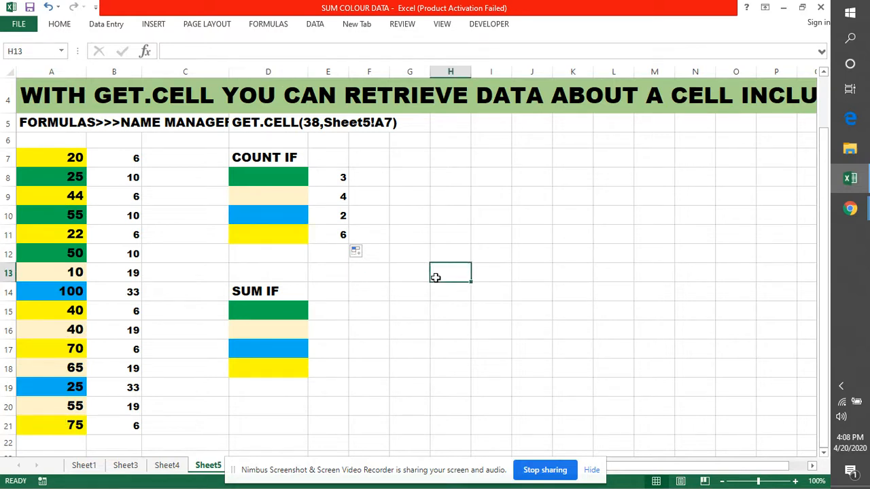
# Replace the CELLCOLOR criterion in E8's COUNTIF formula with the green colour index 10
pyautogui.click(332, 179)
pyautogui.doubleClick(332, 178)
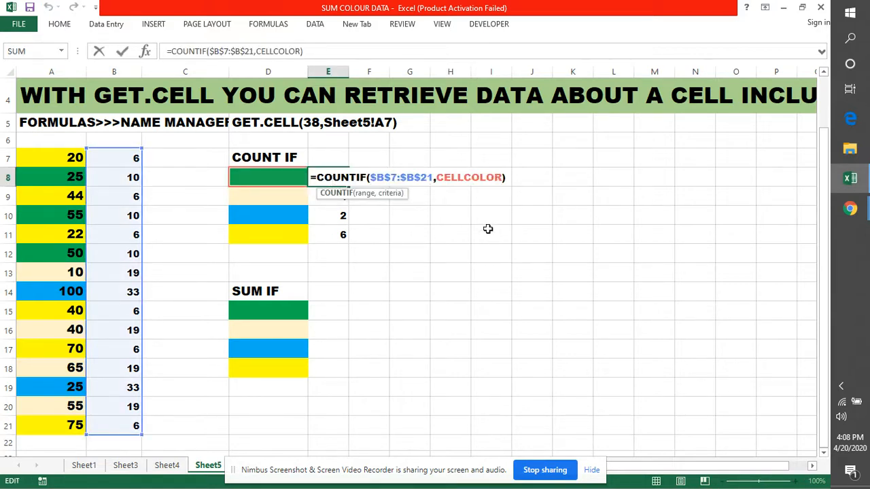
pyautogui.moveTo(436, 178); pyautogui.dragTo(502, 177)
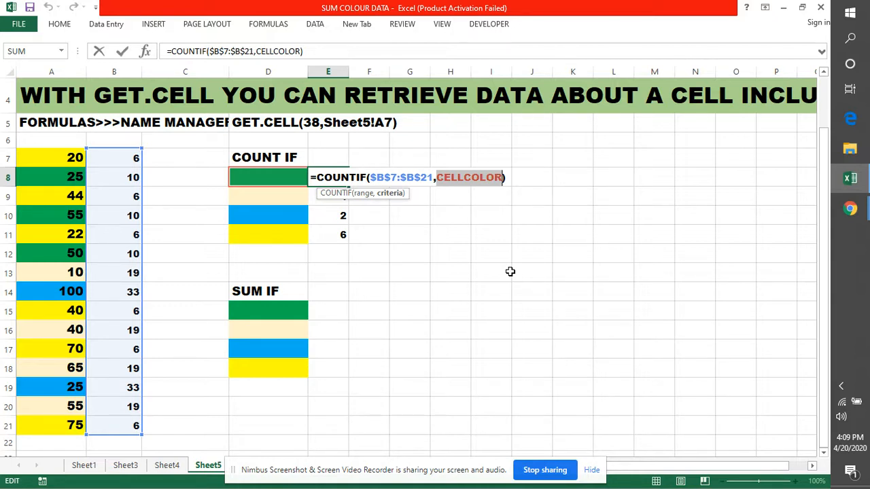
pyautogui.write('10')
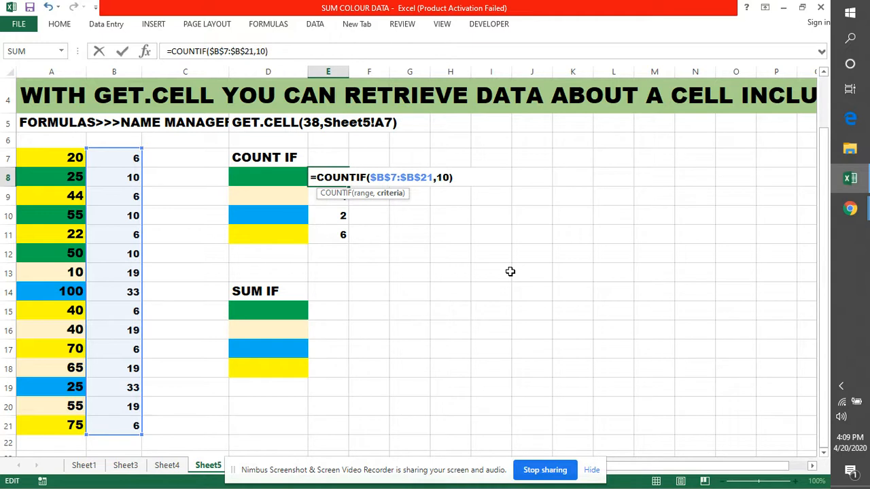
pyautogui.press('Return')
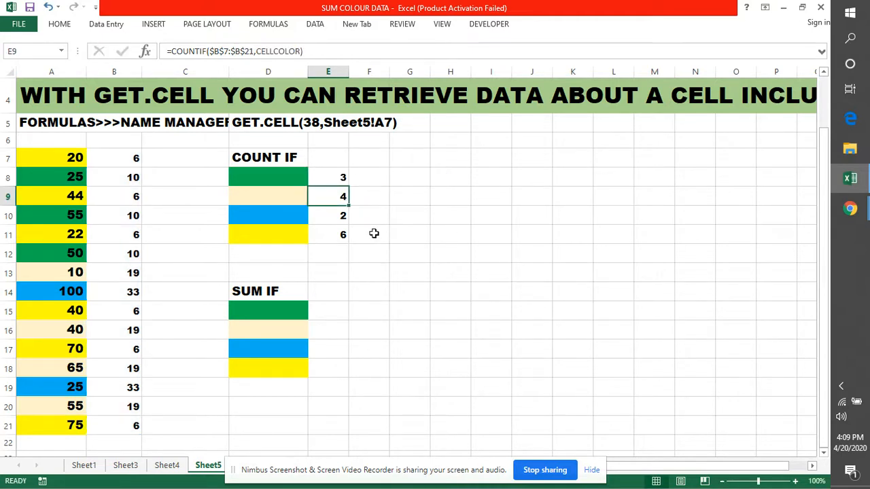
pyautogui.doubleClick(340, 178)
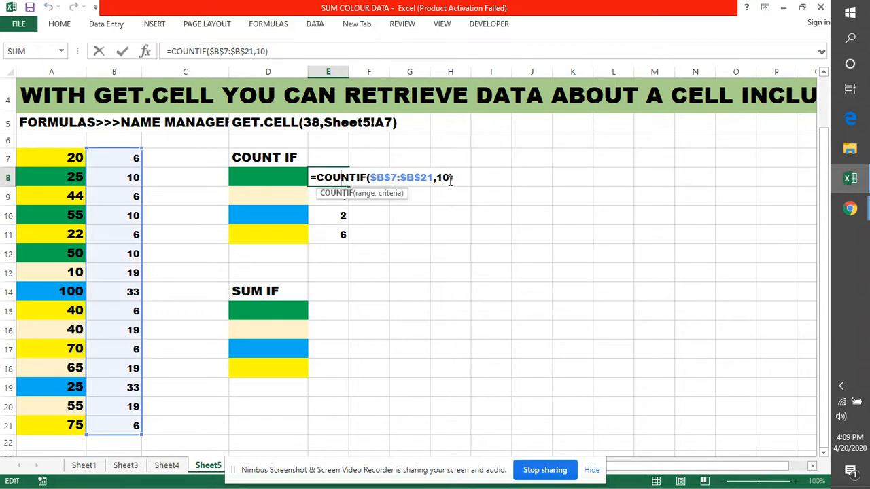
pyautogui.moveTo(450, 178); pyautogui.dragTo(436, 178)
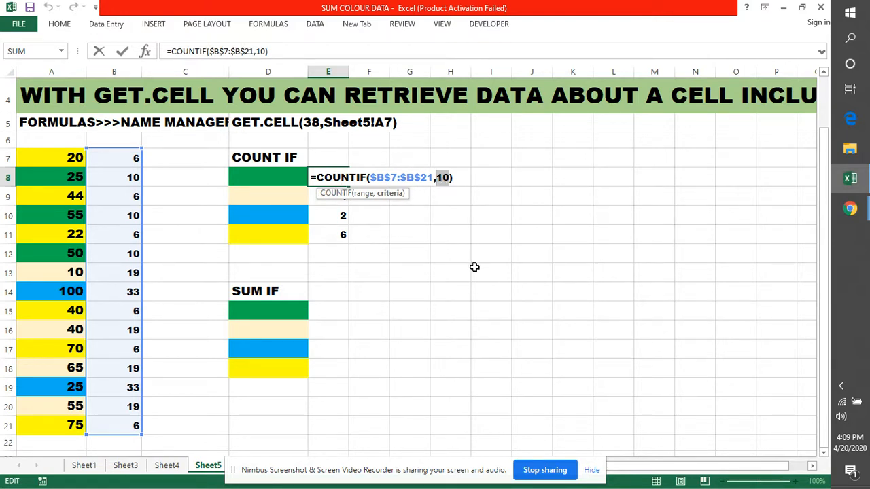
pyautogui.press('Return')
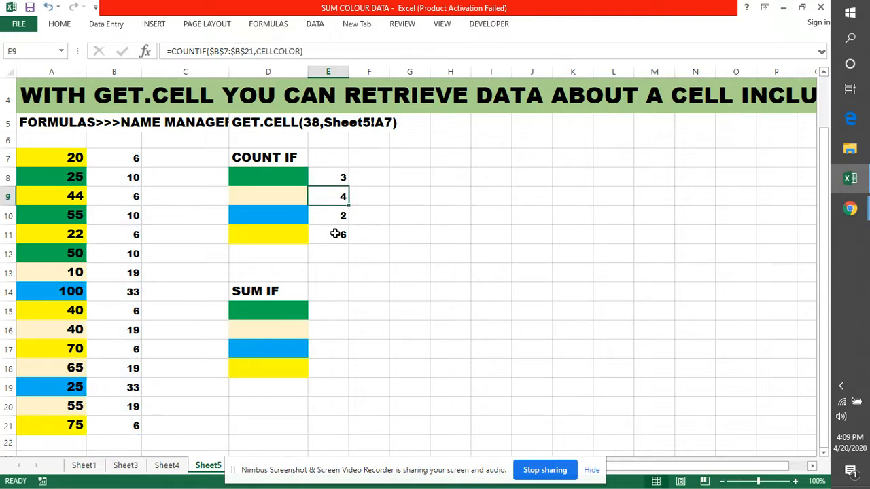
# Replace the CELLCOLOR criterion in E11's COUNTIF formula with the yellow colour index 6
pyautogui.doubleClick(336, 233)
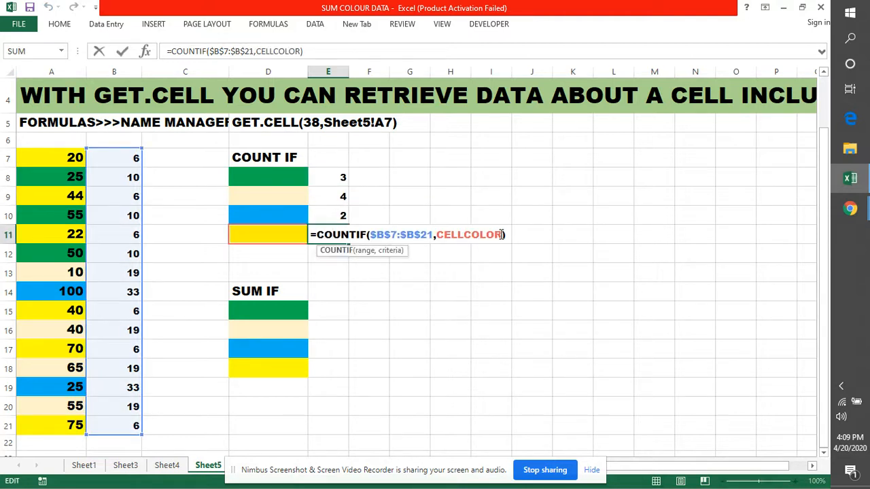
pyautogui.moveTo(502, 234); pyautogui.dragTo(437, 234)
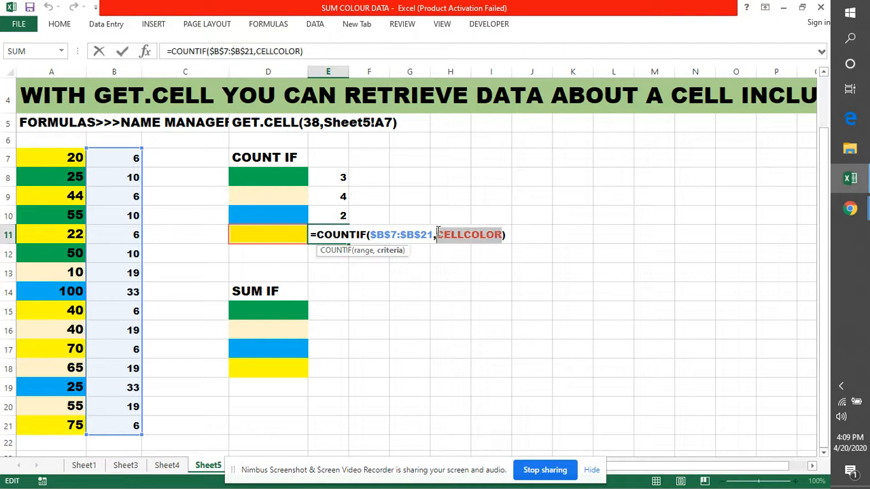
pyautogui.press('BackSpace')
pyautogui.write('6')
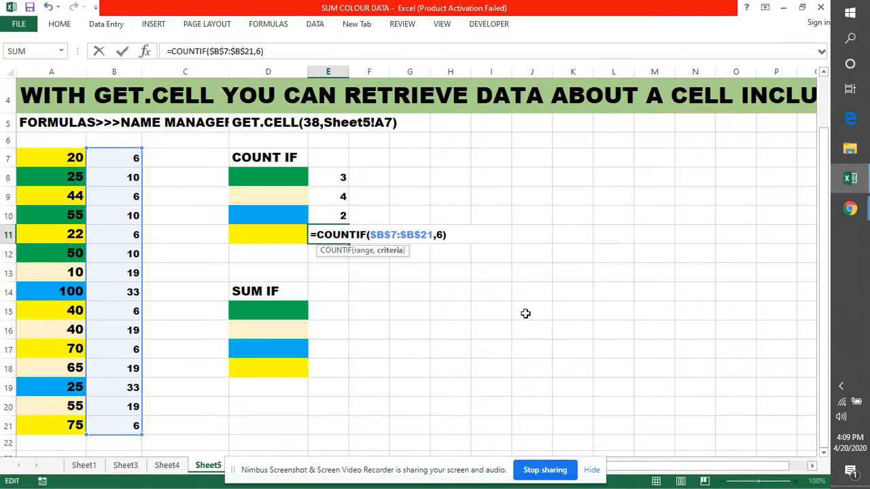
pyautogui.press('Return')
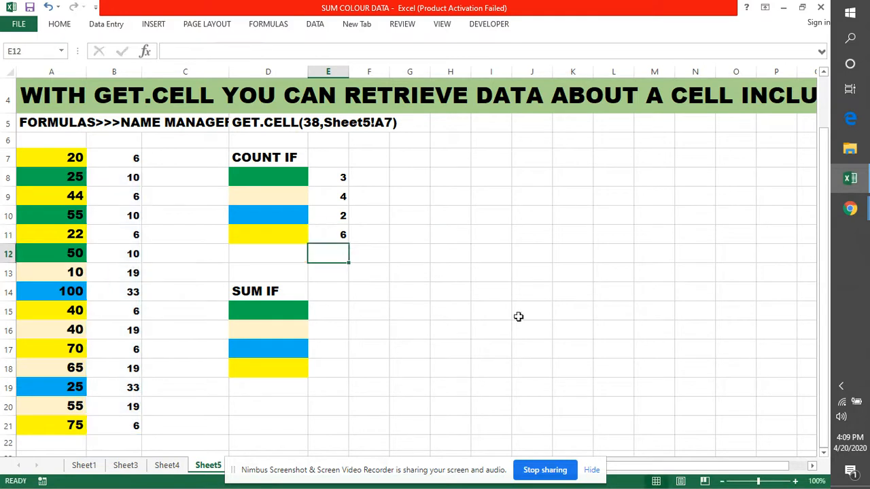
# Replace the CELLCOLOR criterion in E10's COUNTIF formula with the blue colour index 33
pyautogui.click(332, 217)
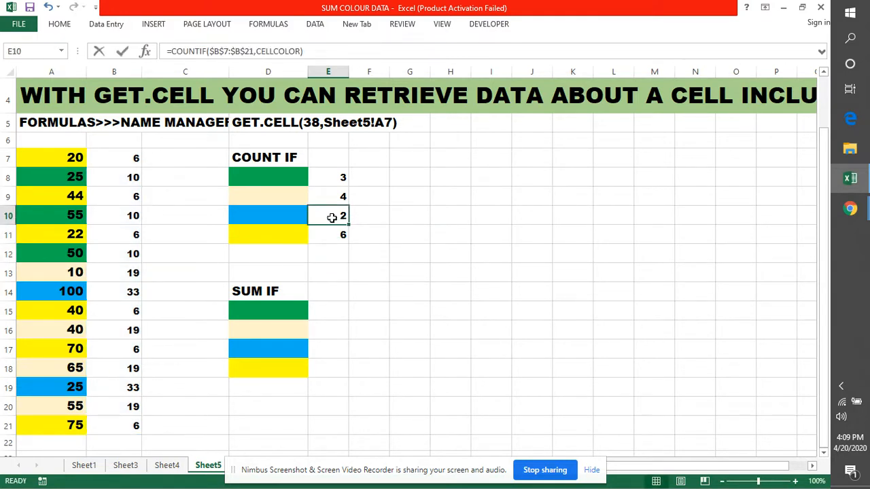
pyautogui.doubleClick(340, 216)
pyautogui.moveTo(503, 215); pyautogui.dragTo(435, 215)
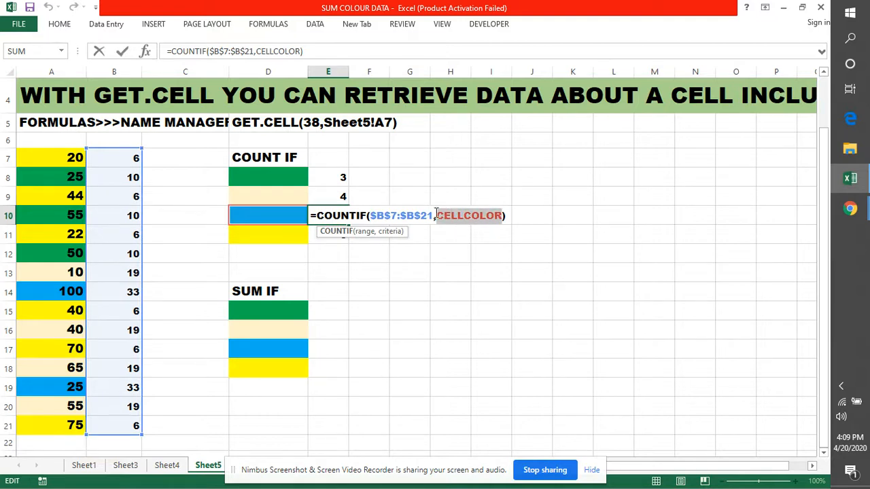
pyautogui.press('Delete')
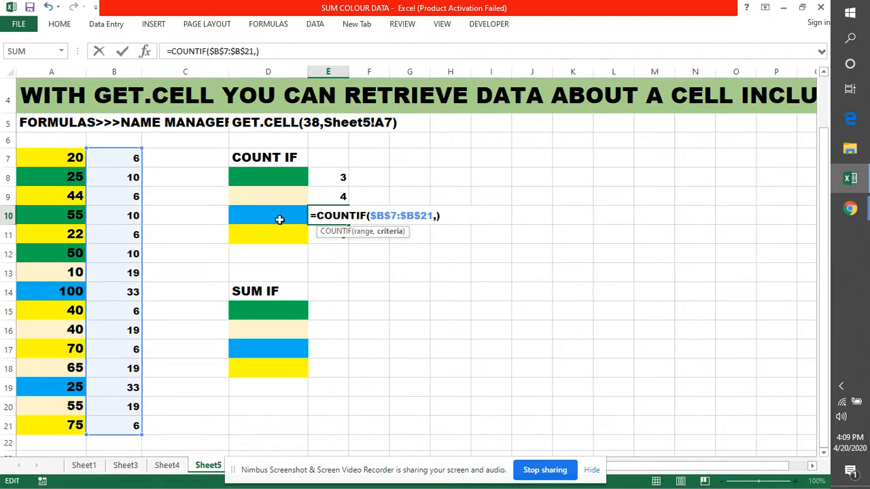
pyautogui.write('33')
pyautogui.press('Return')
pyautogui.click(569, 287)
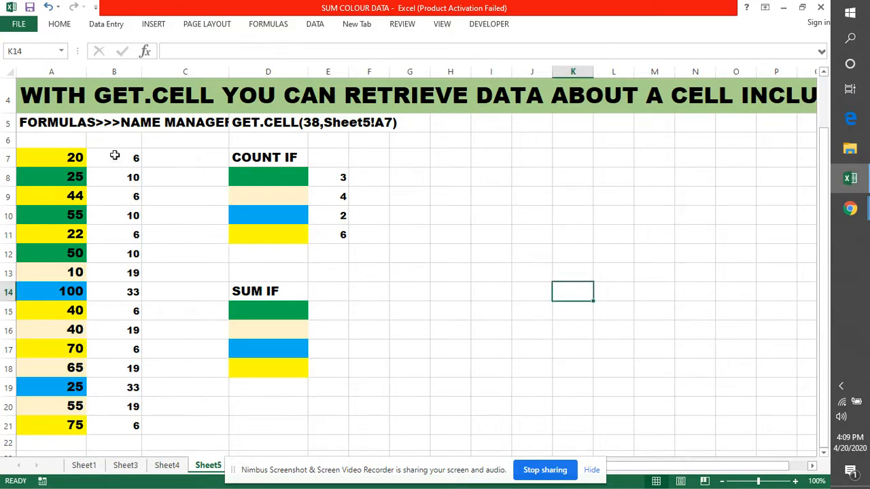
# Start a SUMIF formula in E15 beside the green swatch, using the colour indexes B7:B21 as its range
pyautogui.moveTo(123, 162); pyautogui.dragTo(97, 421)
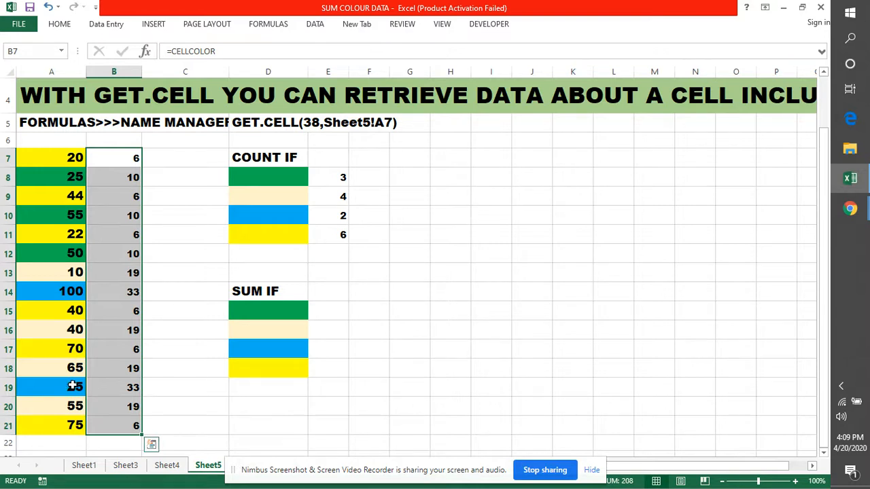
pyautogui.click(447, 310)
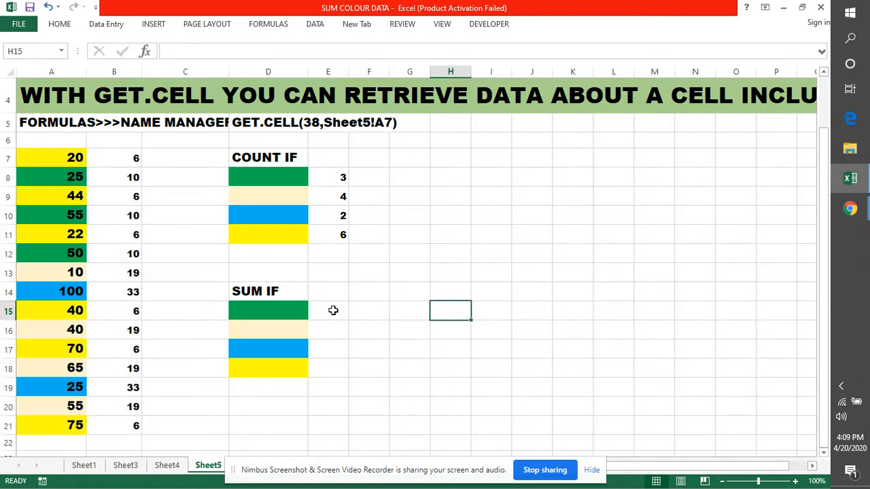
pyautogui.click(334, 311)
pyautogui.write('=SUM')
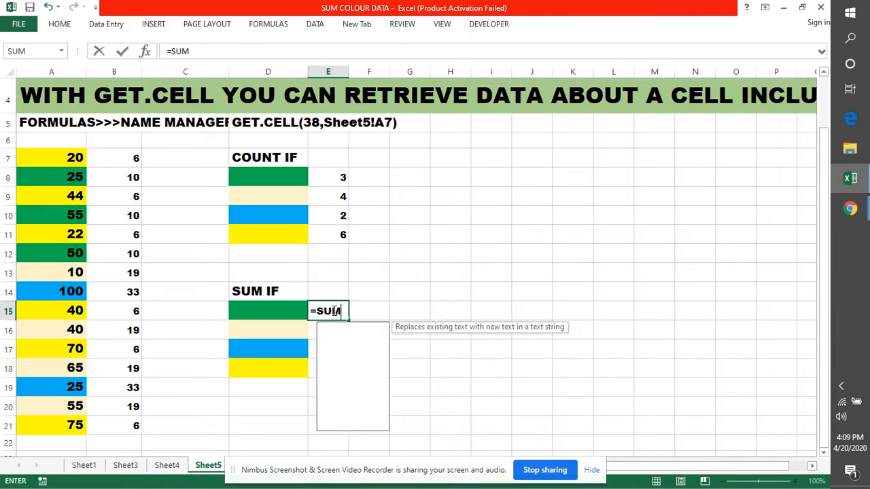
pyautogui.press('Down')
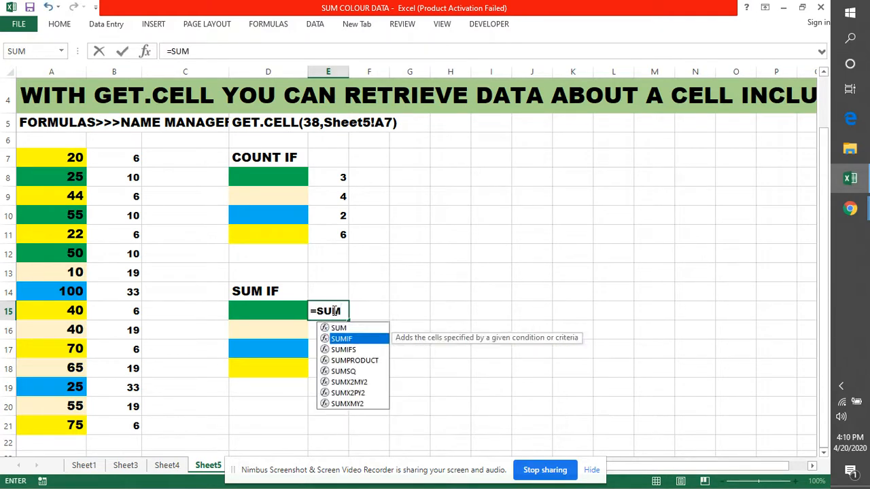
pyautogui.press('Tab')
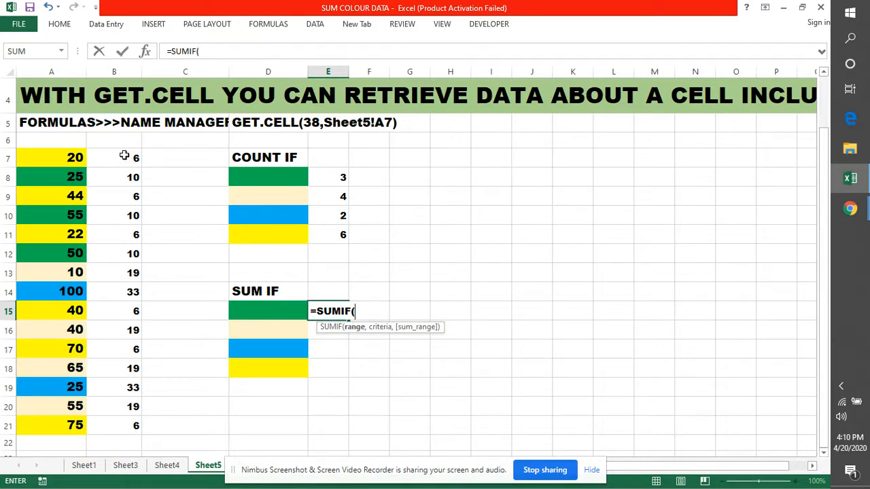
pyautogui.moveTo(125, 155); pyautogui.dragTo(134, 429)
pyautogui.write(',')
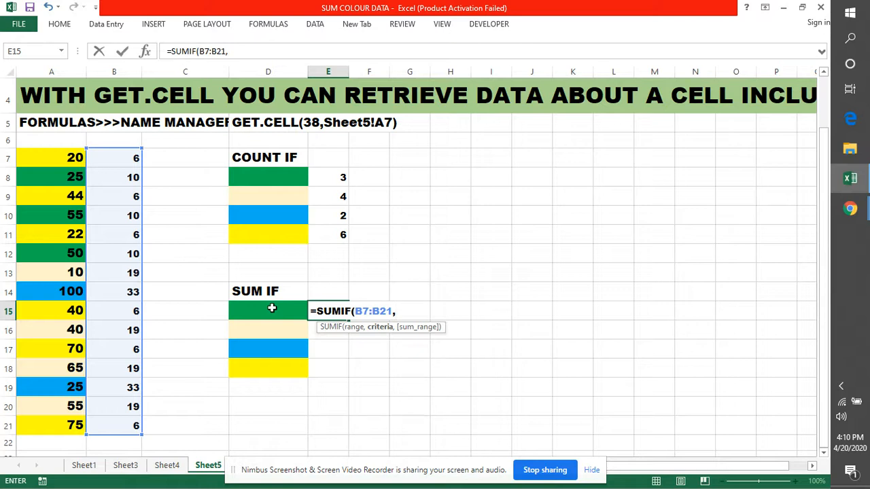
# Complete the E15 SUMIF formula with CELLCOLOR as the criterion and A7:A21 as the sum range
pyautogui.write('C')
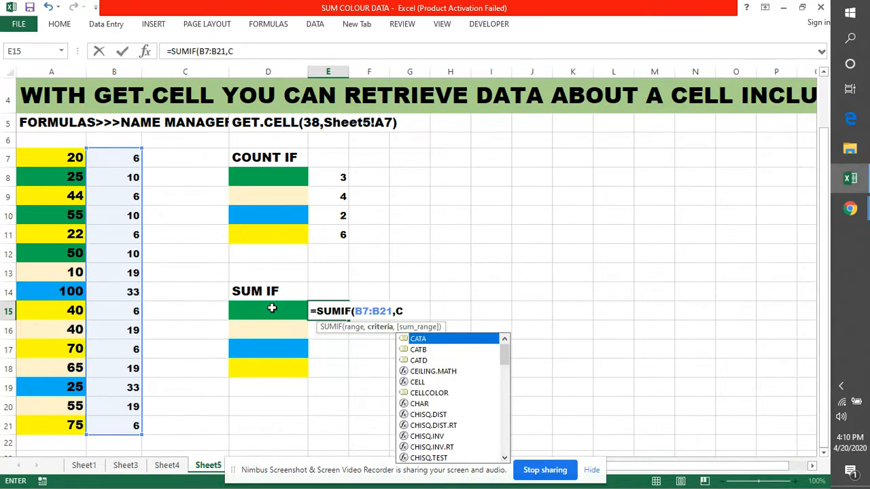
pyautogui.write('ELL')
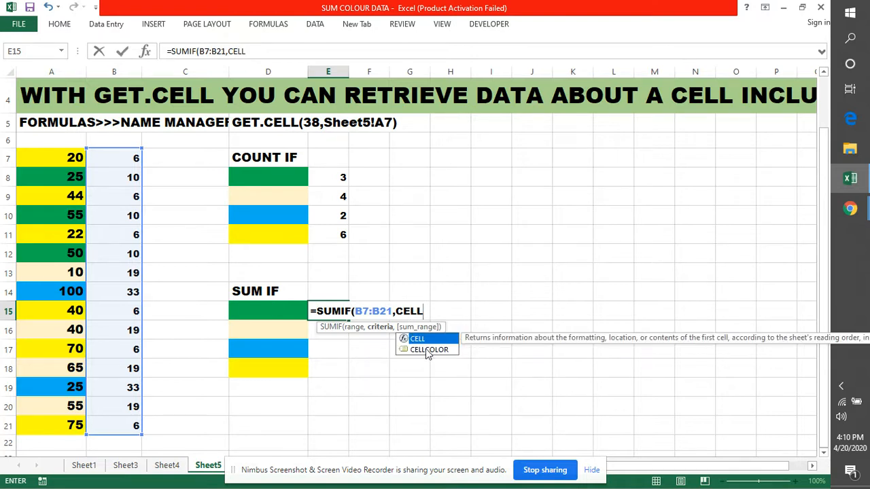
pyautogui.click(428, 350)
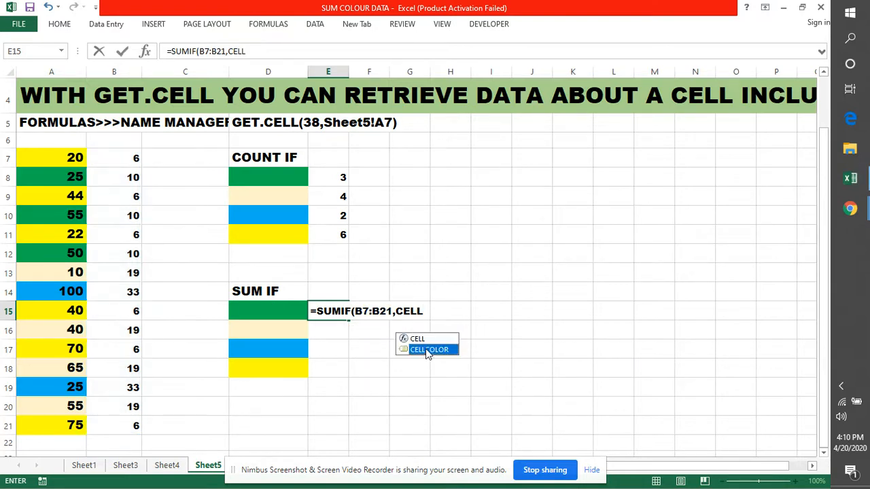
pyautogui.doubleClick(427, 350)
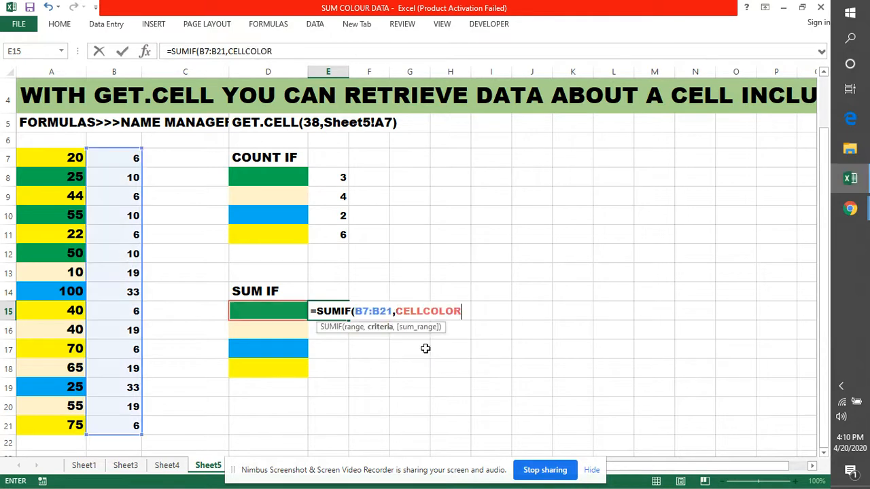
pyautogui.write(',')
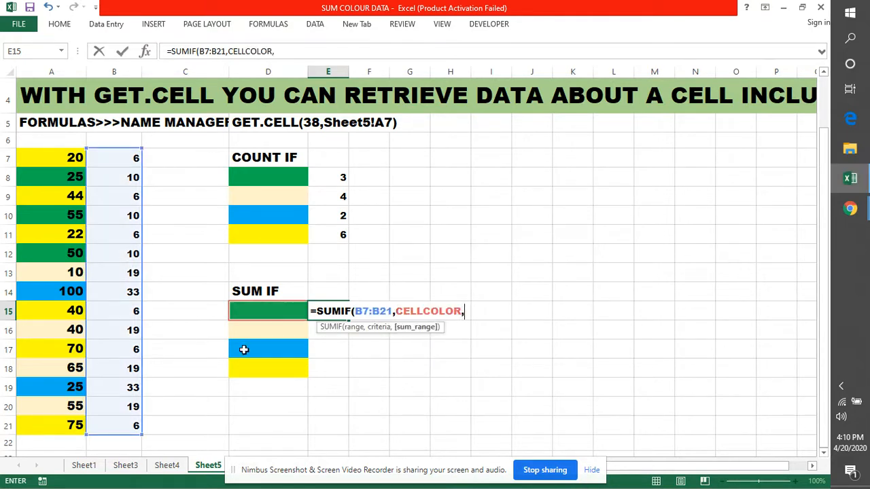
pyautogui.click(41, 157)
pyautogui.moveTo(49, 175); pyautogui.dragTo(35, 421)
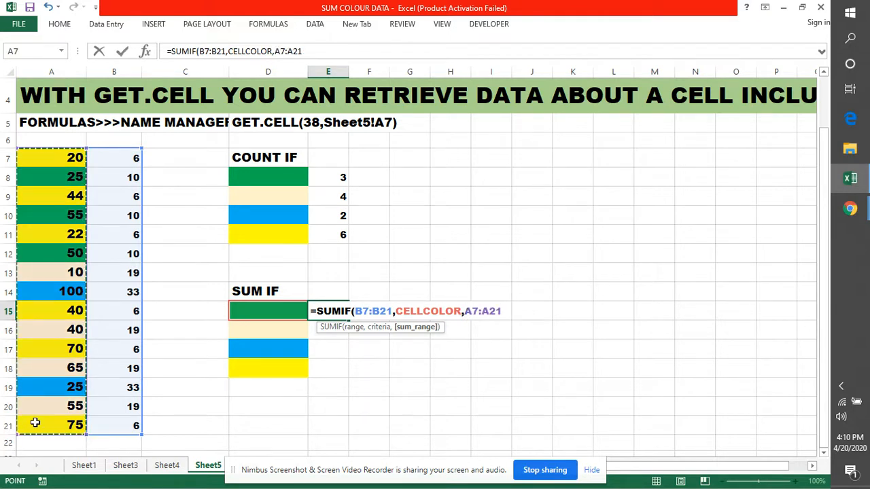
pyautogui.press('Return')
pyautogui.press('Return')
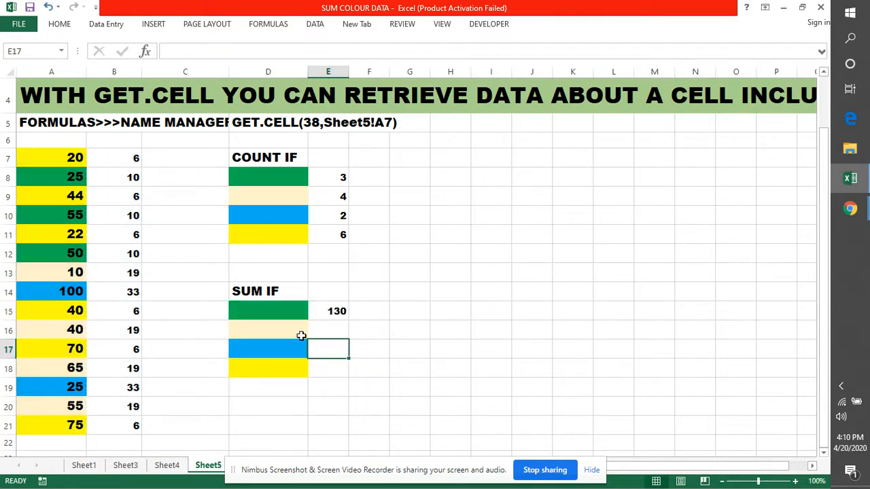
# Make the criteria range in E15's SUMIF formula absolute as $B$7:$B$21
pyautogui.click(334, 311)
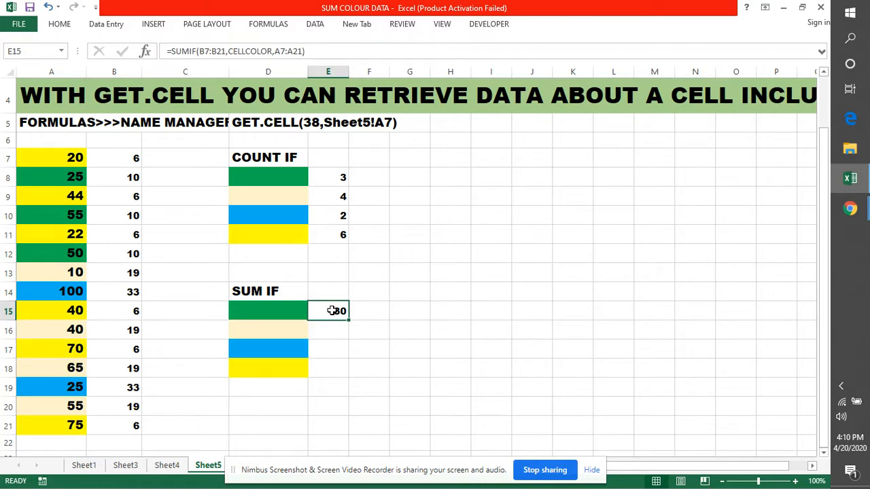
pyautogui.doubleClick(334, 311)
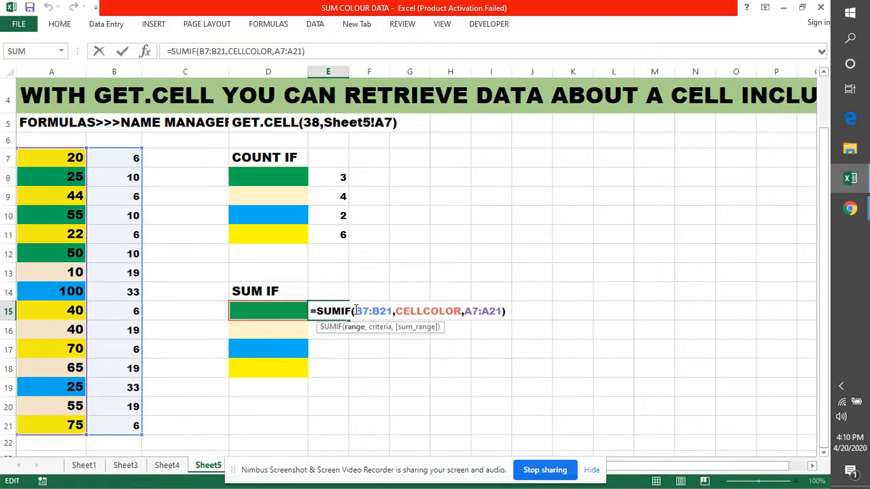
pyautogui.click(354, 310)
pyautogui.write('$')
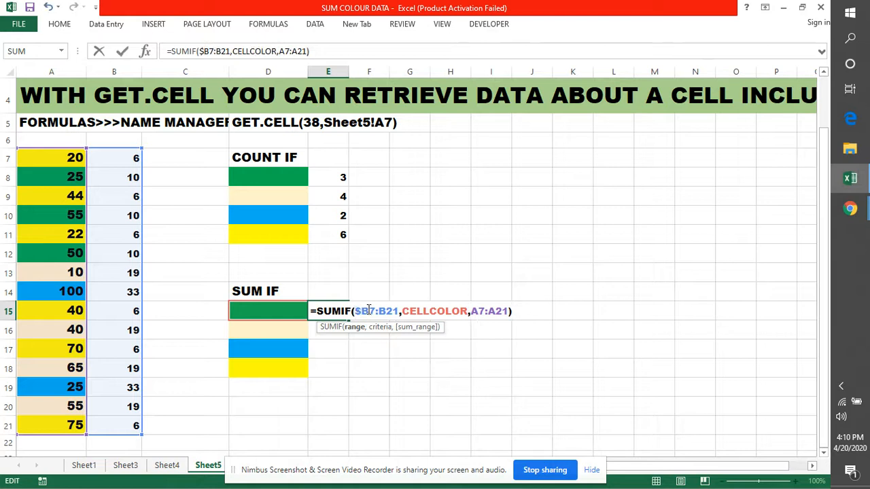
pyautogui.click(367, 311)
pyautogui.write('$')
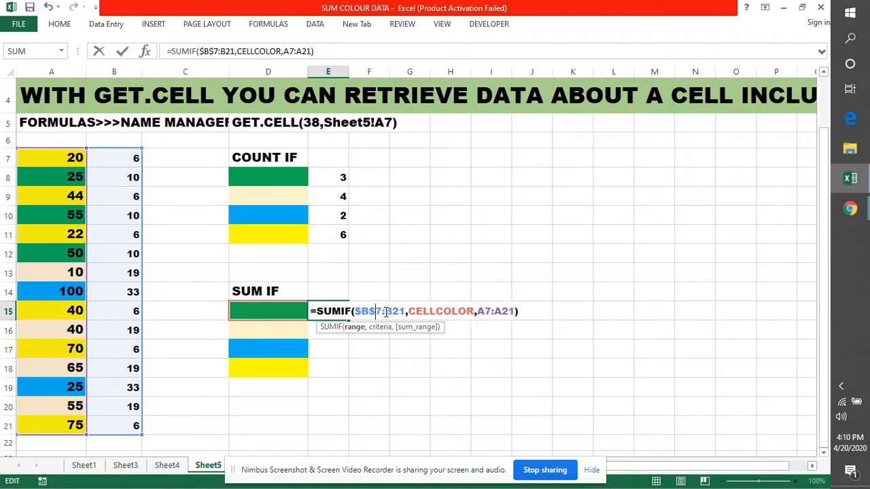
pyautogui.click(386, 311)
pyautogui.write('$')
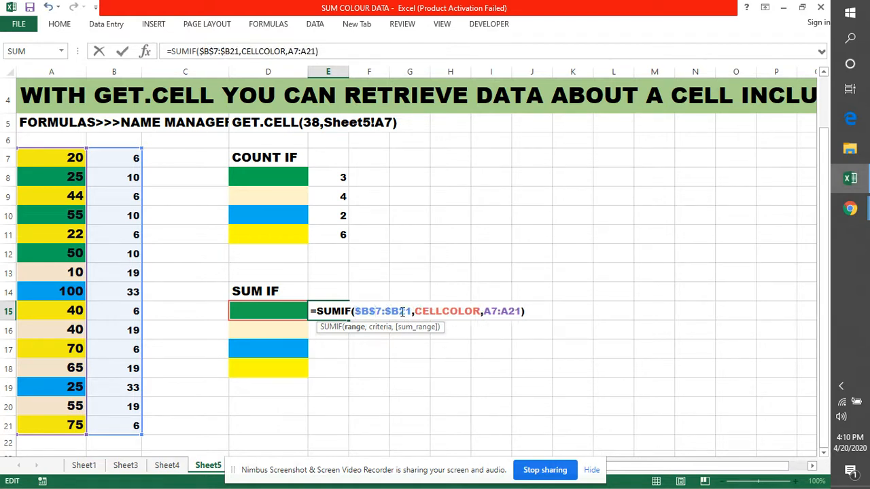
pyautogui.click(400, 311)
pyautogui.write('$')
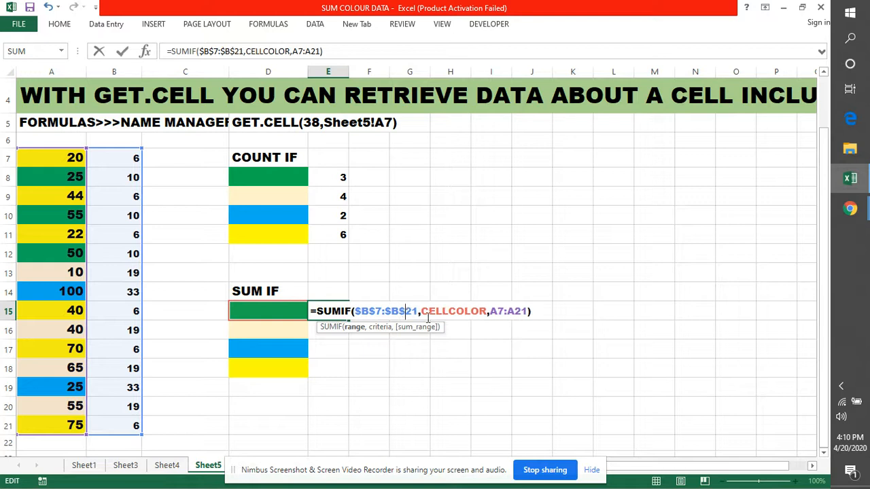
# Make the sum range in E15's SUMIF formula absolute as $A$7:$A$21 and fill the formula down to E18
pyautogui.click(489, 311)
pyautogui.write('$')
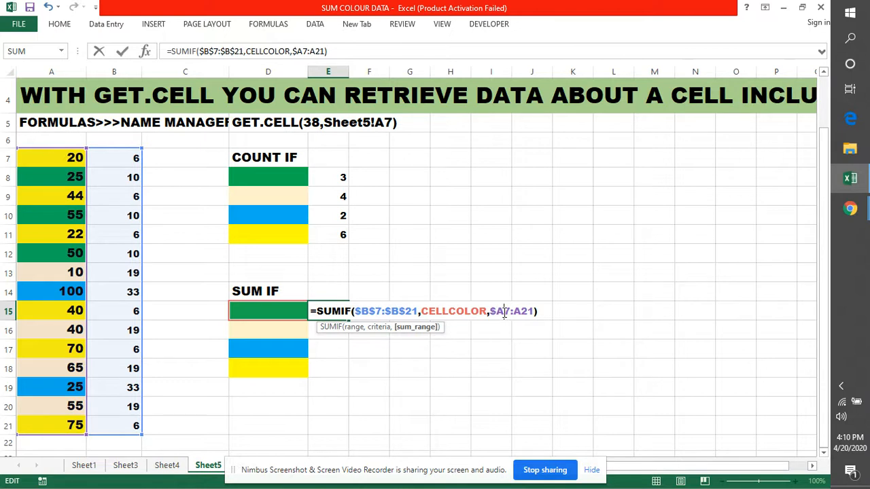
pyautogui.click(504, 311)
pyautogui.write('$')
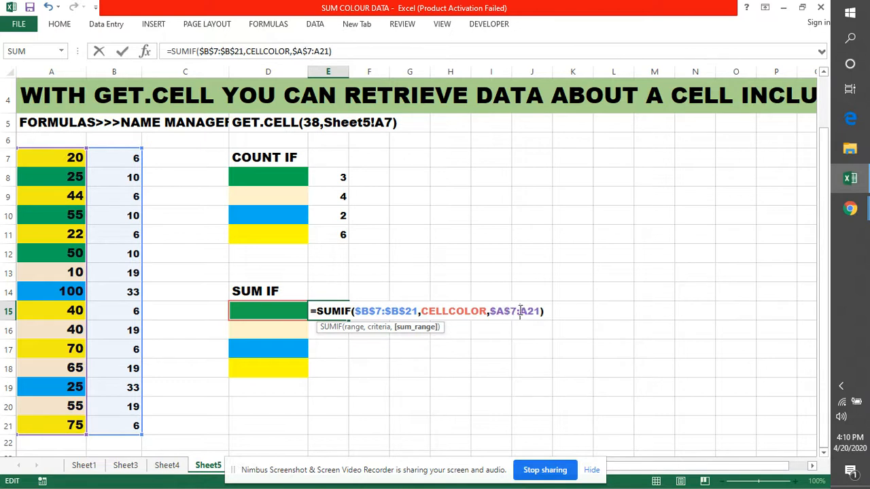
pyautogui.click(520, 312)
pyautogui.write('$')
pyautogui.click(535, 311)
pyautogui.write('$A$')
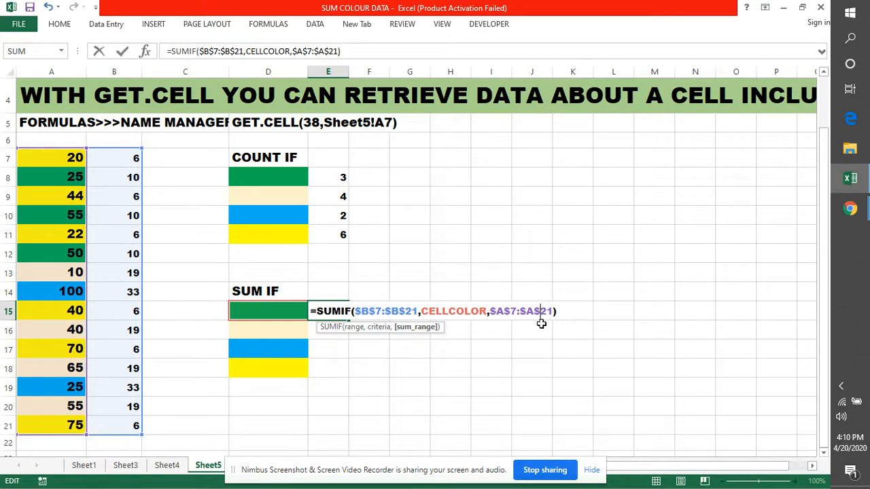
pyautogui.press('Return')
pyautogui.moveTo(348, 318); pyautogui.dragTo(346, 370)
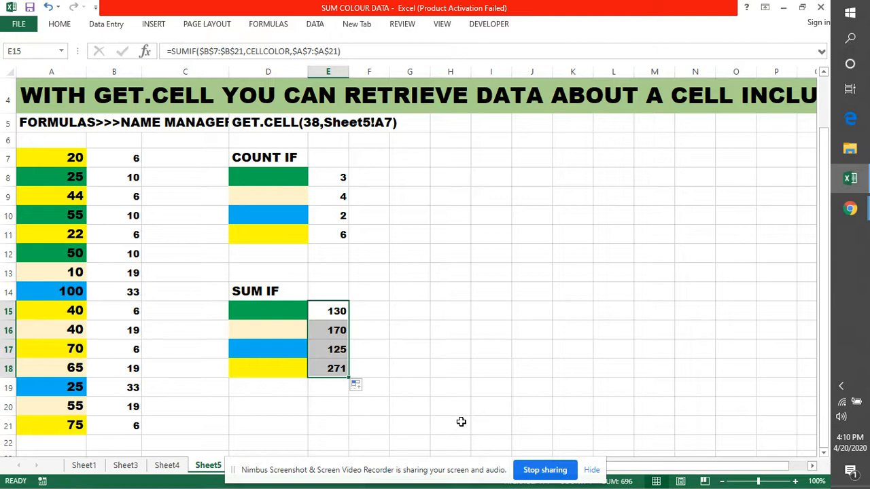
pyautogui.click(460, 421)
# Compare the blue and green SUMIF totals in E17 and E15 with the matching coloured values in column A
pyautogui.click(330, 353)
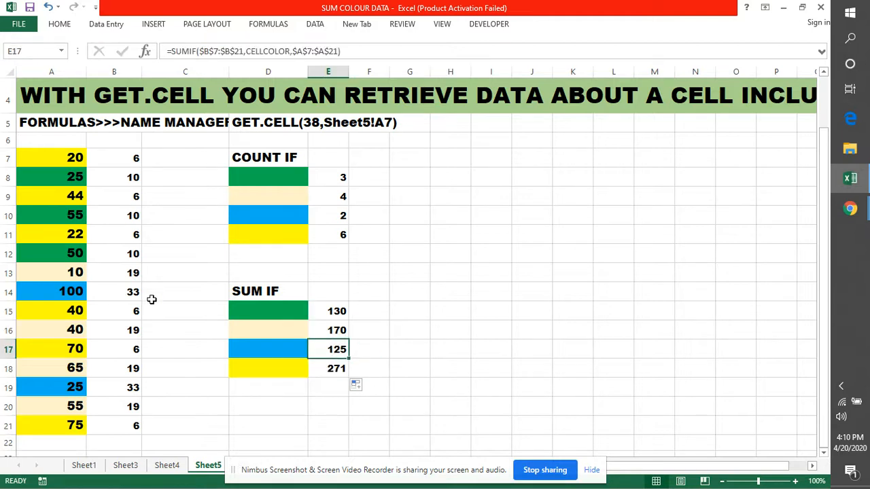
pyautogui.click(67, 291)
pyautogui.click(75, 387)
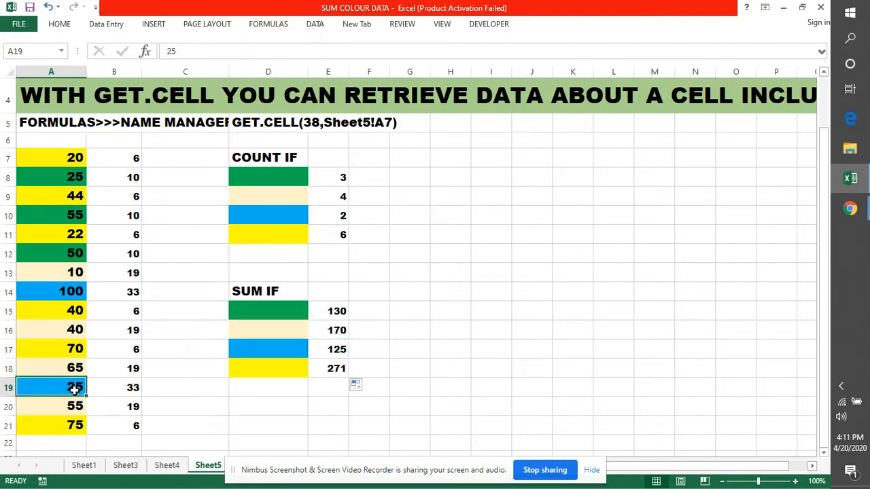
pyautogui.click(340, 350)
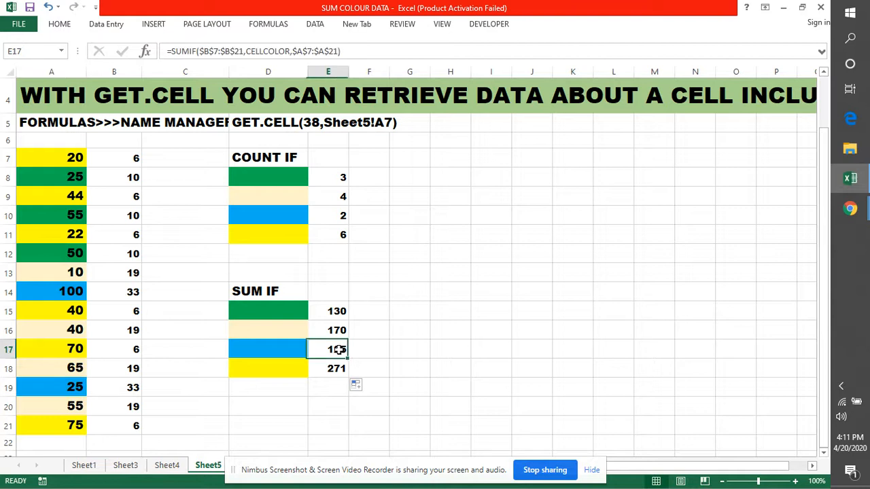
pyautogui.click(330, 310)
pyautogui.click(65, 175)
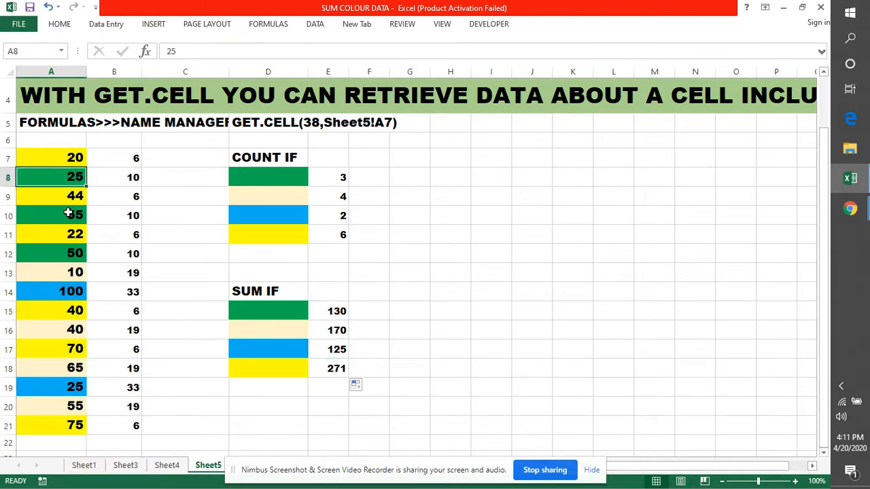
pyautogui.click(68, 217)
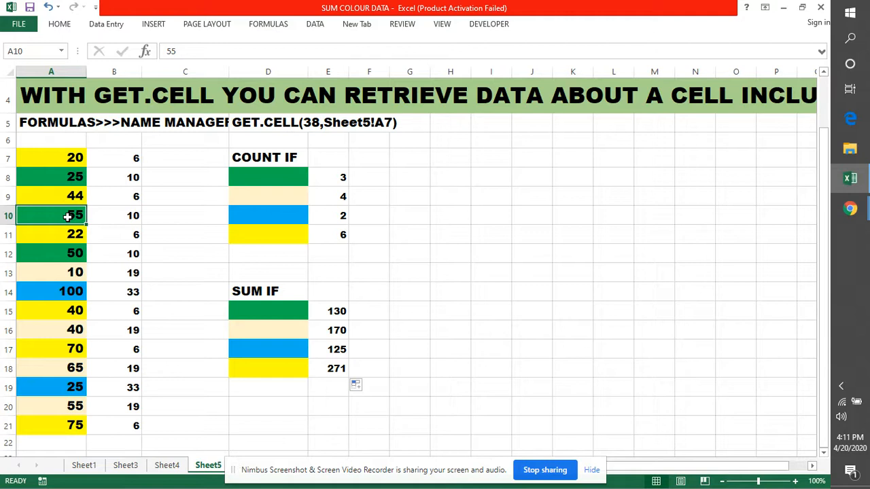
pyautogui.click(71, 257)
pyautogui.click(538, 296)
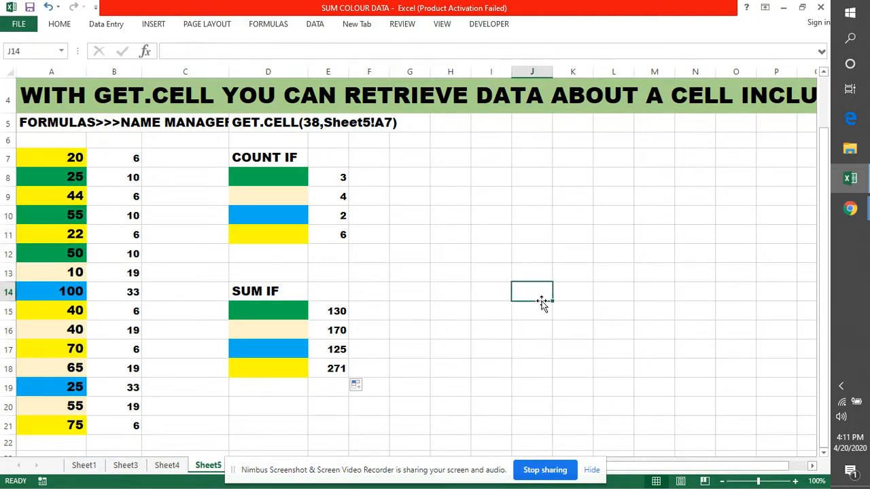
# Compare the cream SUMIF total in E16 with the cream-coloured values in column A
pyautogui.click(332, 332)
pyautogui.click(335, 372)
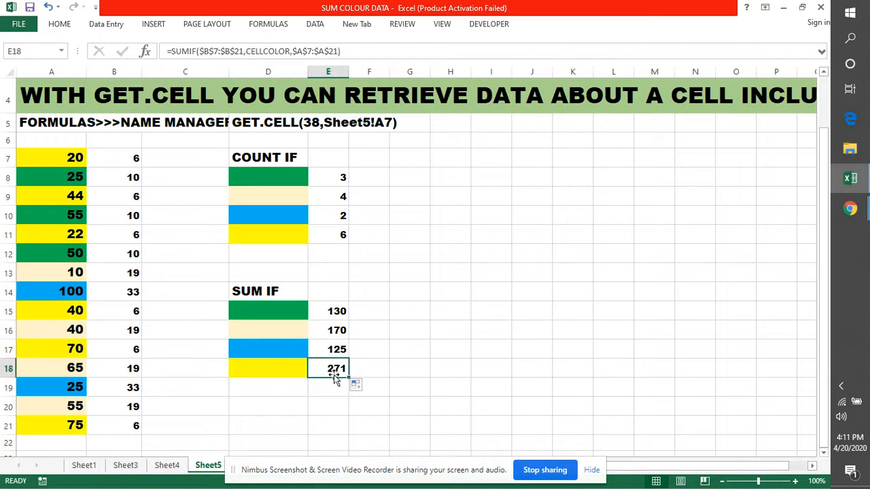
pyautogui.click(80, 275)
pyautogui.click(64, 331)
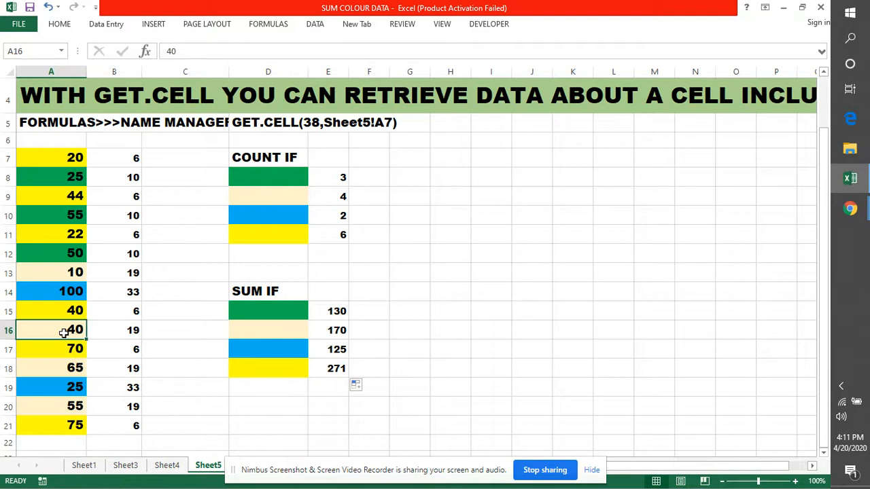
pyautogui.click(74, 367)
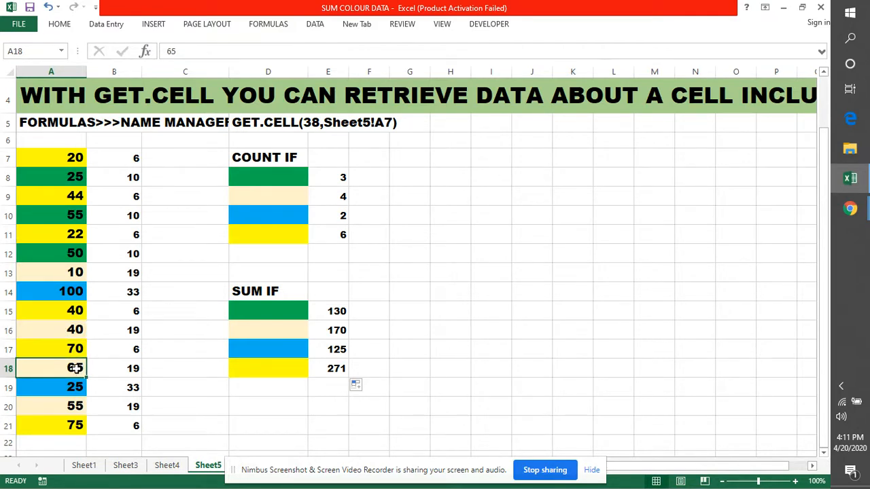
pyautogui.click(73, 406)
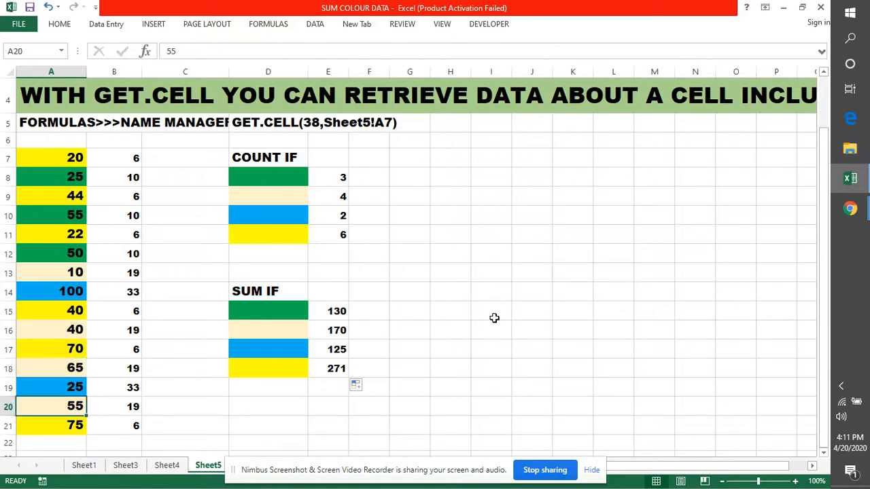
pyautogui.click(335, 330)
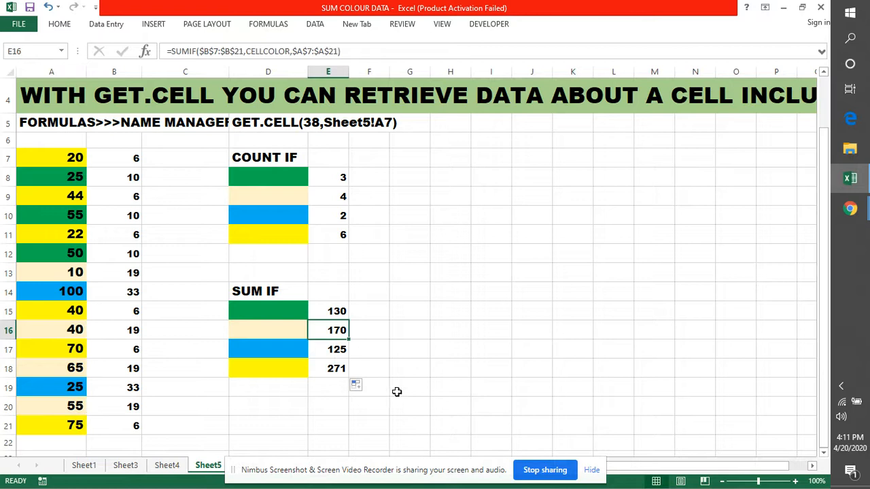
pyautogui.click(342, 369)
# Review the GET.CELL formula text in D5 and the heading rows describing the two methods
pyautogui.scroll(1, 428, 349)
pyautogui.scroll(-1, 428, 349)
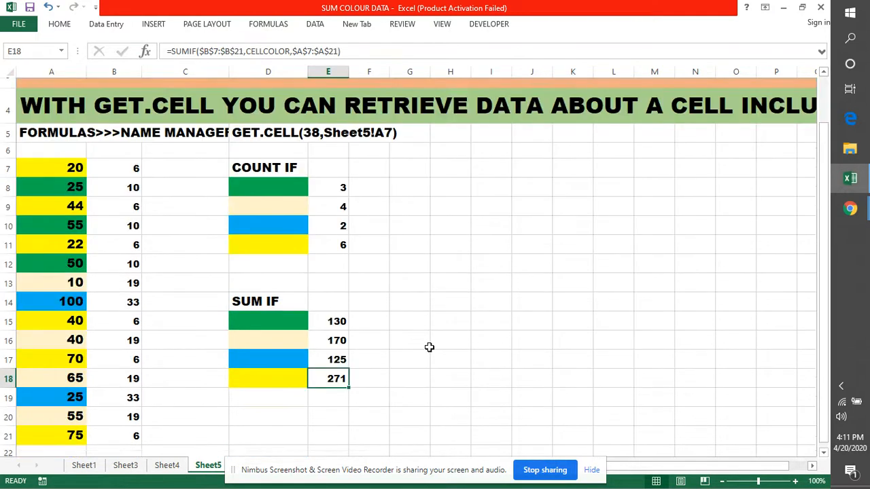
pyautogui.doubleClick(239, 121)
pyautogui.moveTo(235, 122); pyautogui.dragTo(421, 129)
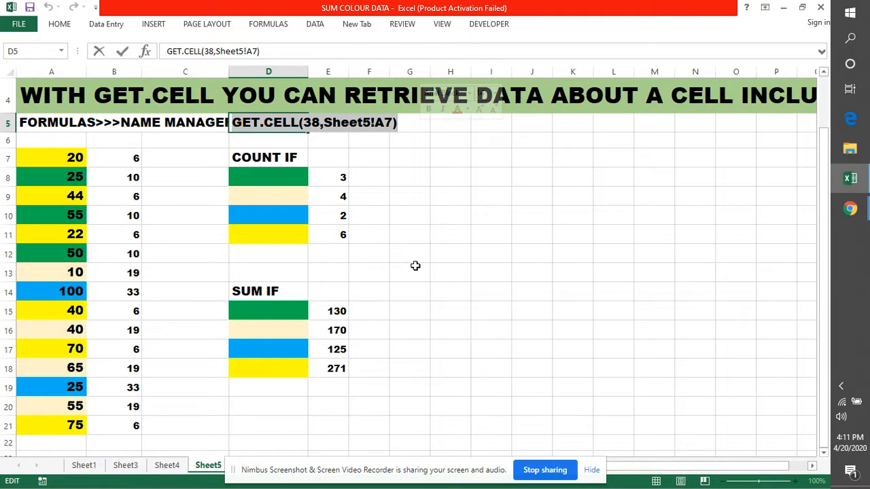
pyautogui.click(415, 265)
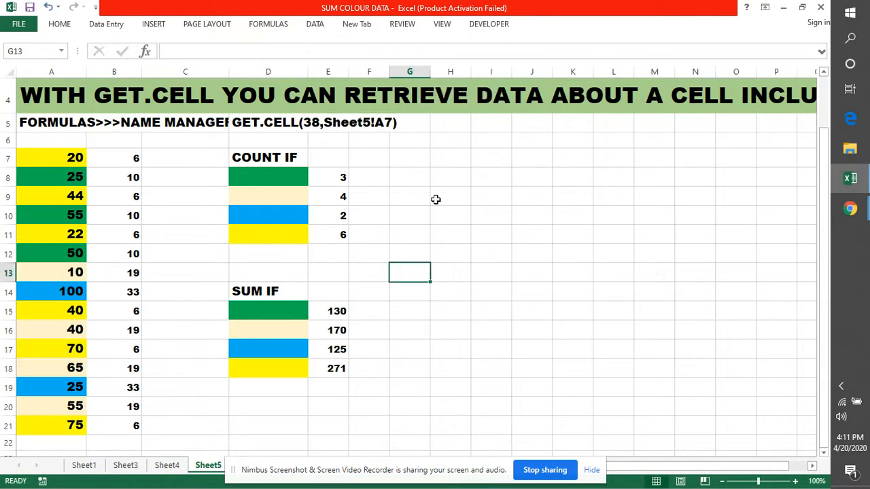
pyautogui.scroll(1, 436, 200)
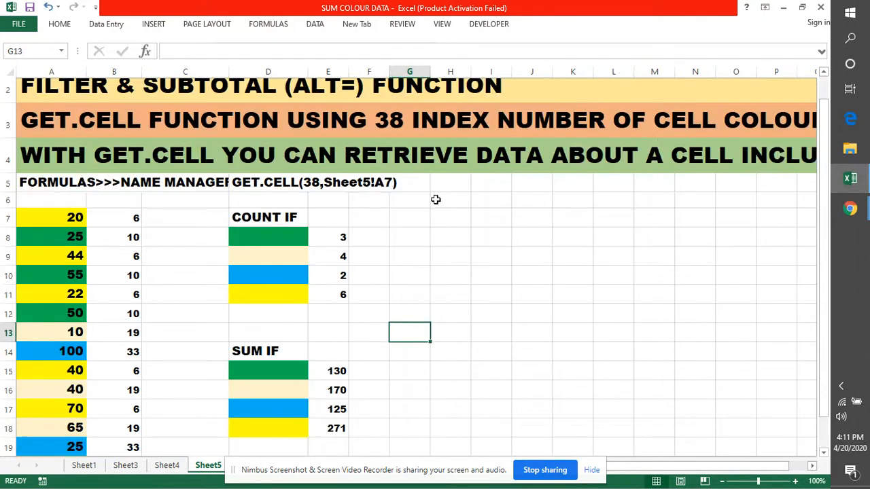
pyautogui.scroll(1, 436, 199)
pyautogui.scroll(-1, 58, 157)
# Convert the coloured values in A7:A21 into a table without marking the first row as headers
pyautogui.click(57, 157)
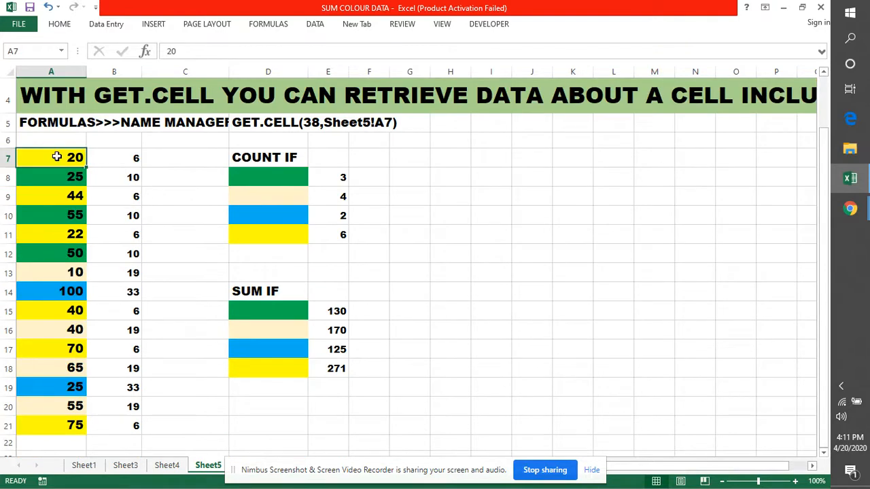
pyautogui.moveTo(57, 157); pyautogui.dragTo(44, 422)
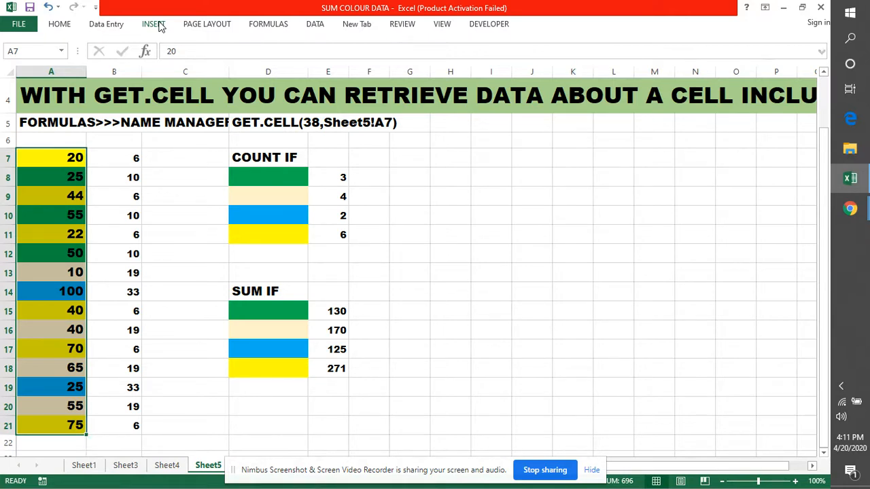
pyautogui.hotkey('ctrl', 't')
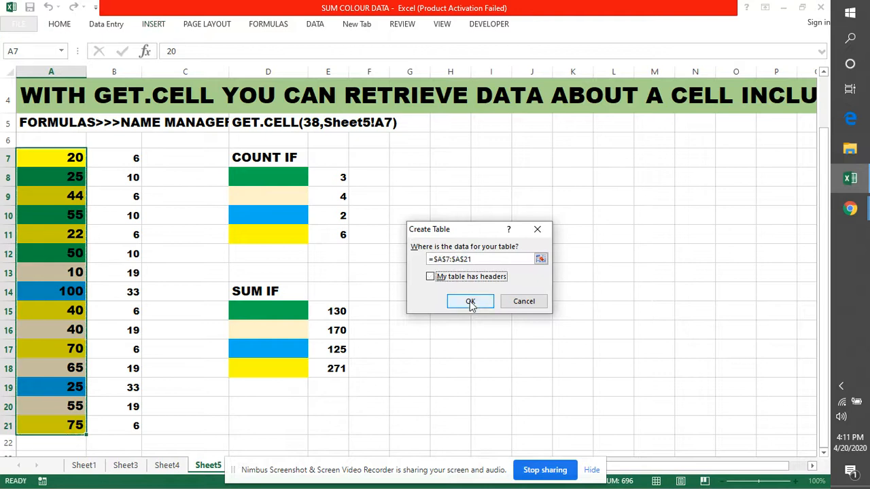
pyautogui.click(471, 303)
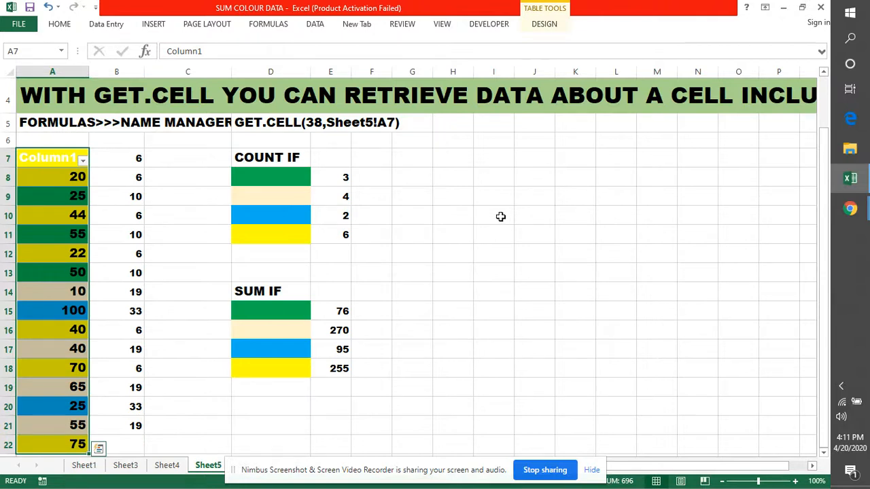
pyautogui.click(500, 216)
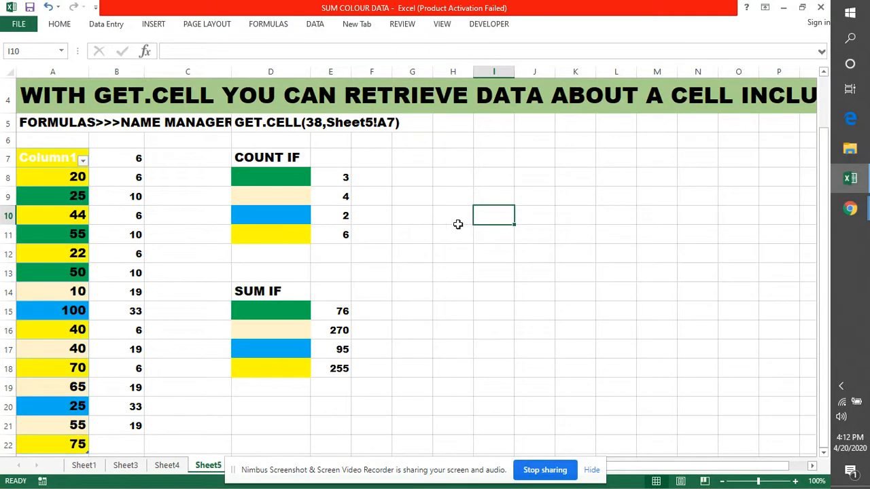
pyautogui.scroll(1, 458, 224)
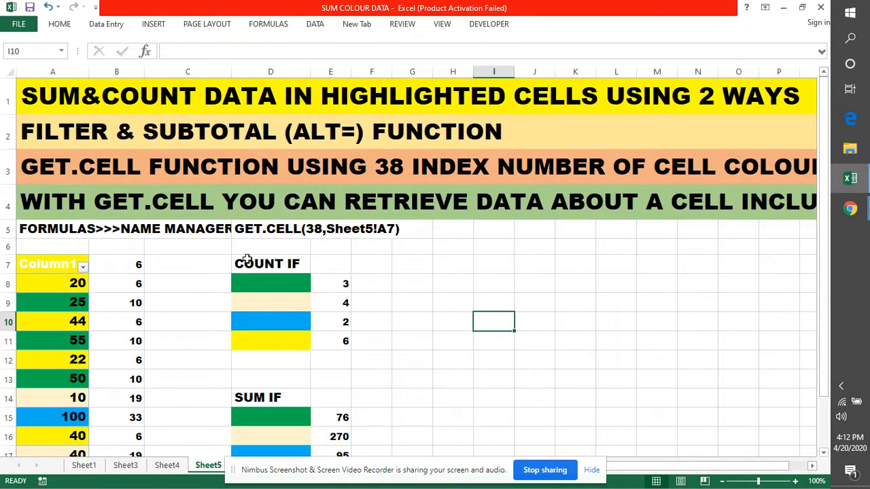
pyautogui.click(246, 260)
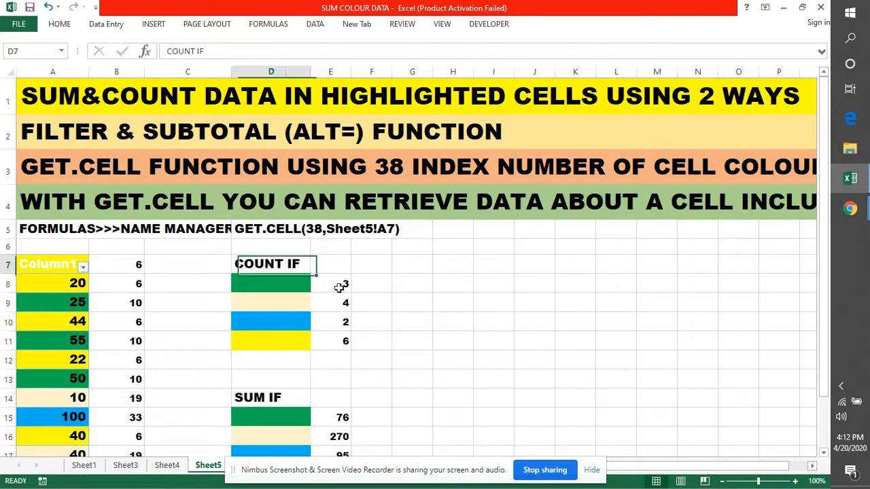
pyautogui.scroll(-1, 466, 207)
pyautogui.click(466, 209)
pyautogui.scroll(1, 470, 205)
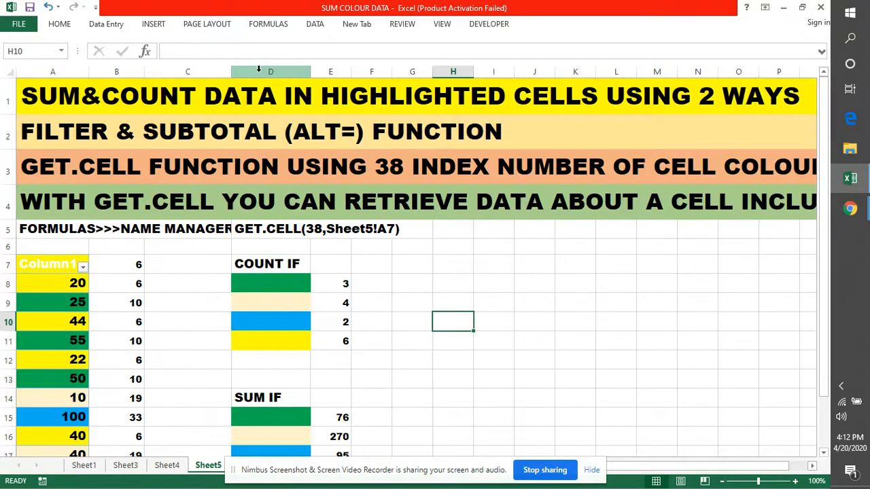
# Hide column E with the COUNTIF and SUMIF results and widen column D with the colour swatches
pyautogui.moveTo(310, 70); pyautogui.dragTo(269, 71)
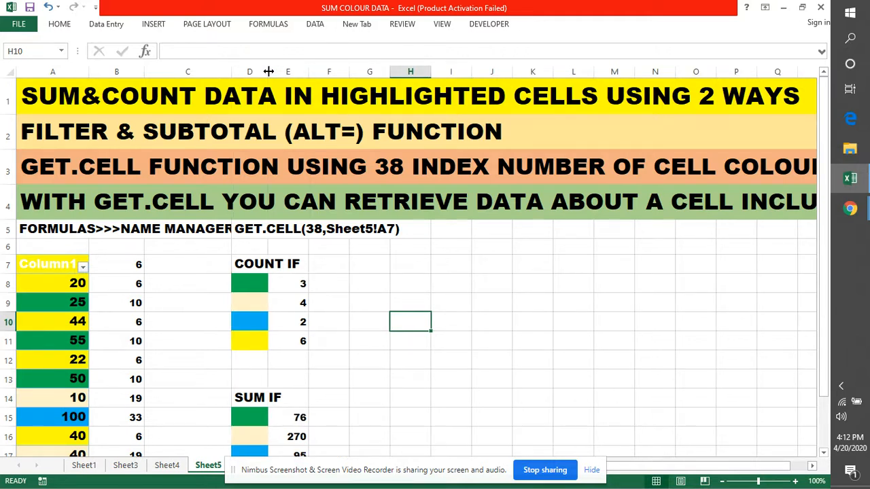
pyautogui.click(289, 70)
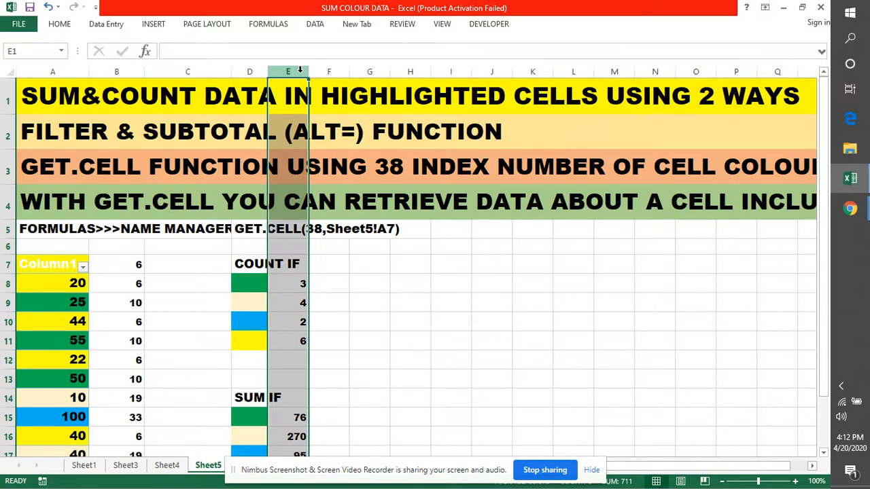
pyautogui.hotkey('ctrl', '0')
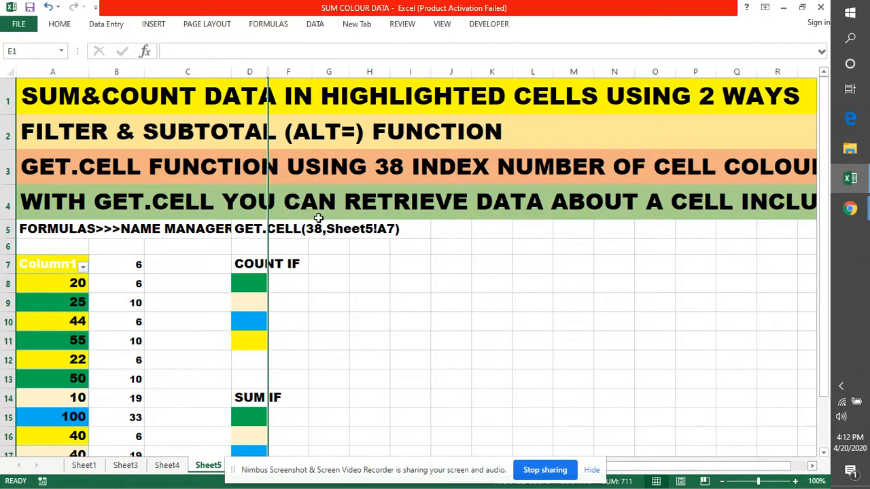
pyautogui.click(410, 340)
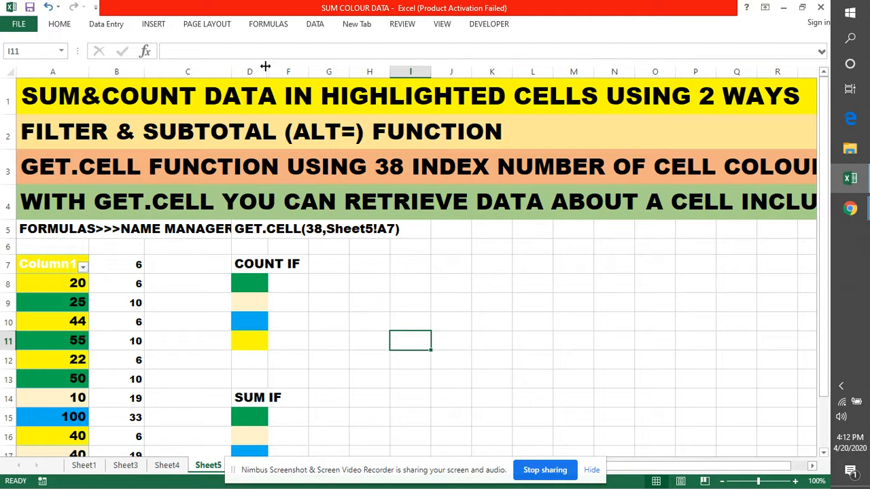
pyautogui.moveTo(269, 66); pyautogui.dragTo(328, 68)
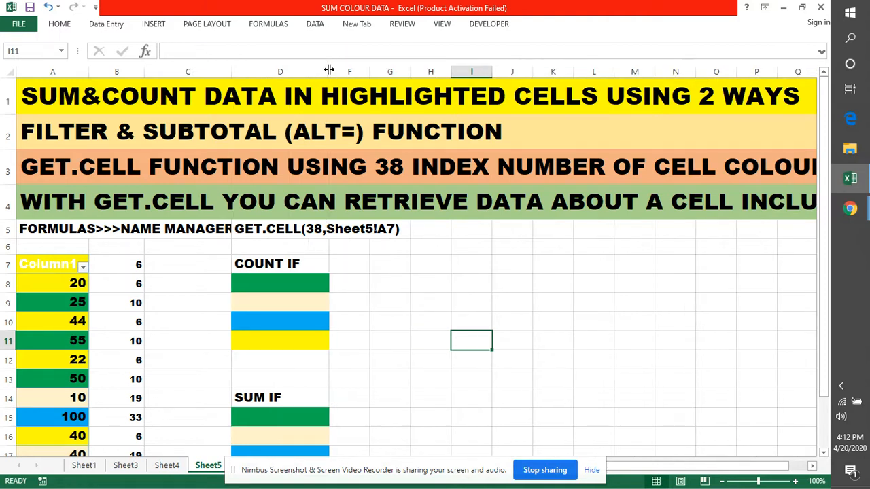
# Filter the table's Column1 by the yellow cell colour
pyautogui.scroll(-2, 399, 287)
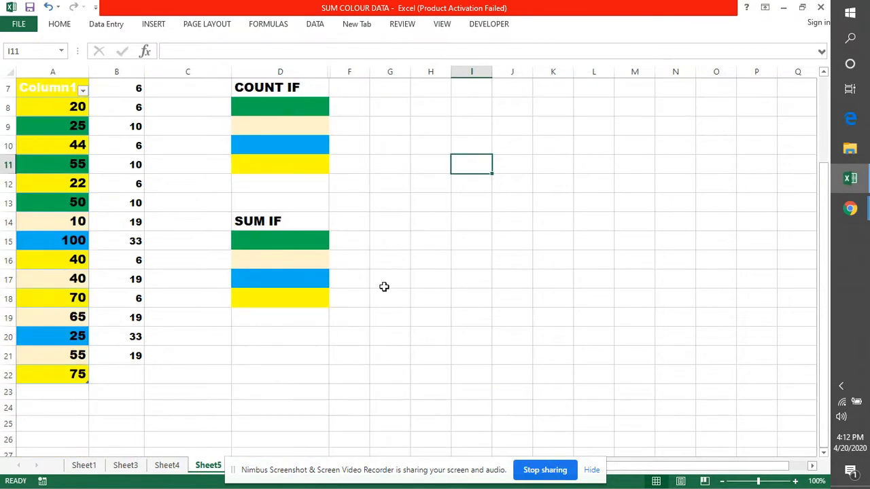
pyautogui.scroll(2, 384, 287)
pyautogui.scroll(-1, 77, 364)
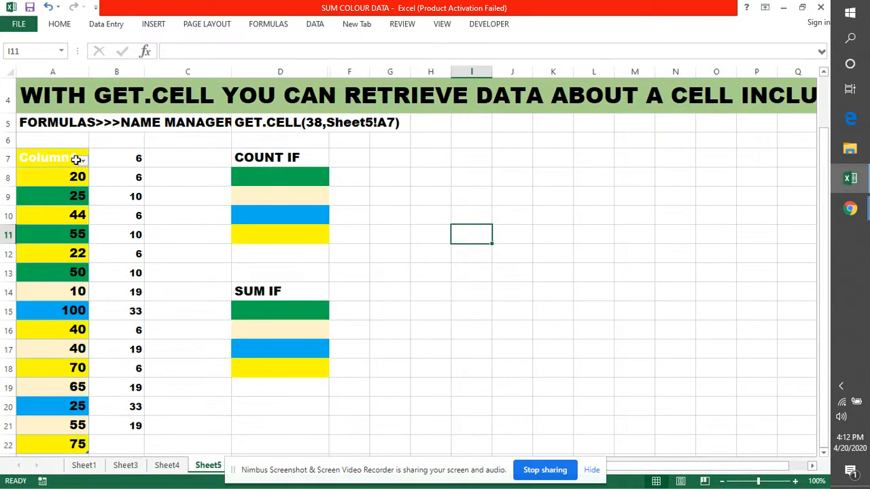
pyautogui.click(82, 160)
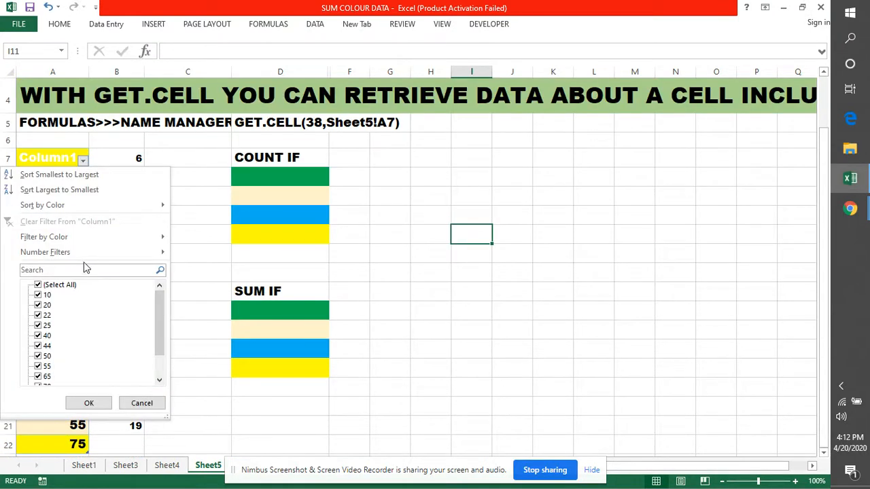
pyautogui.click(65, 239)
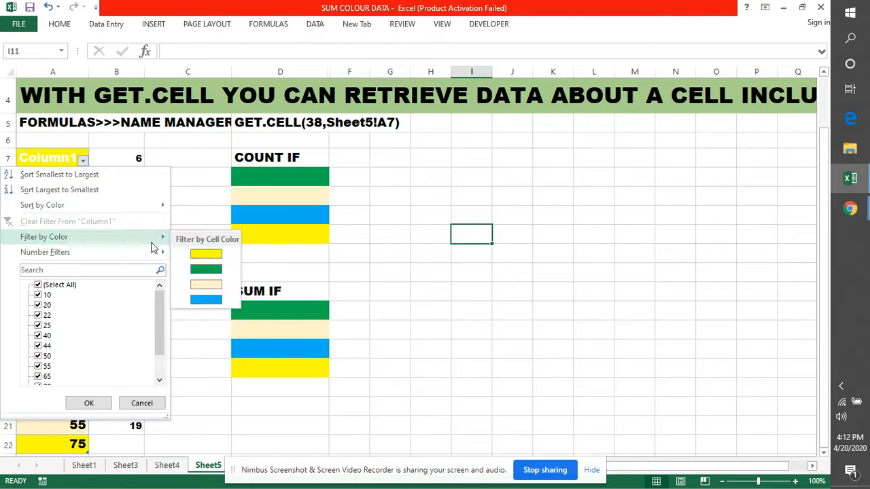
pyautogui.click(212, 256)
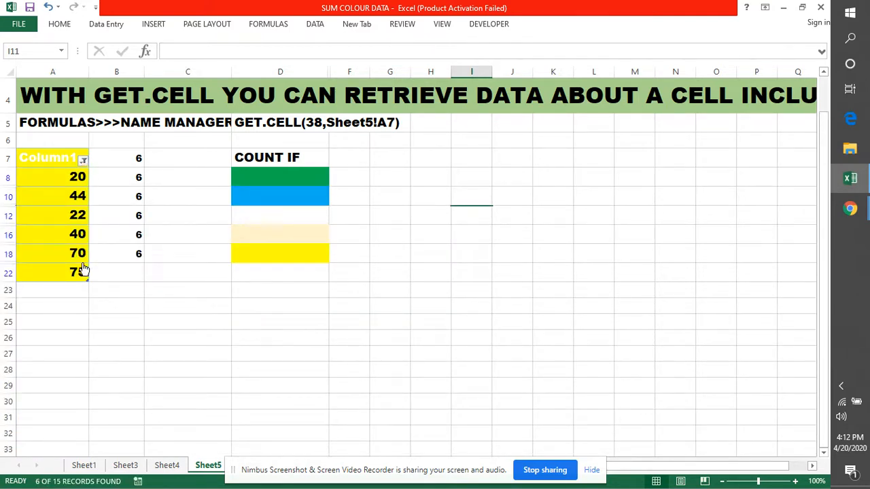
# Add an AutoSum total in A23, below the filtered yellow values of Column1
pyautogui.click(38, 292)
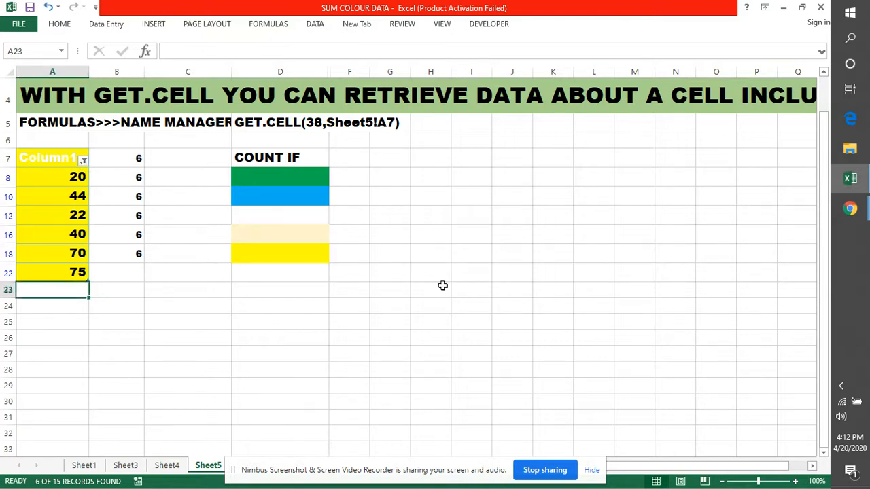
pyautogui.scroll(1, 448, 283)
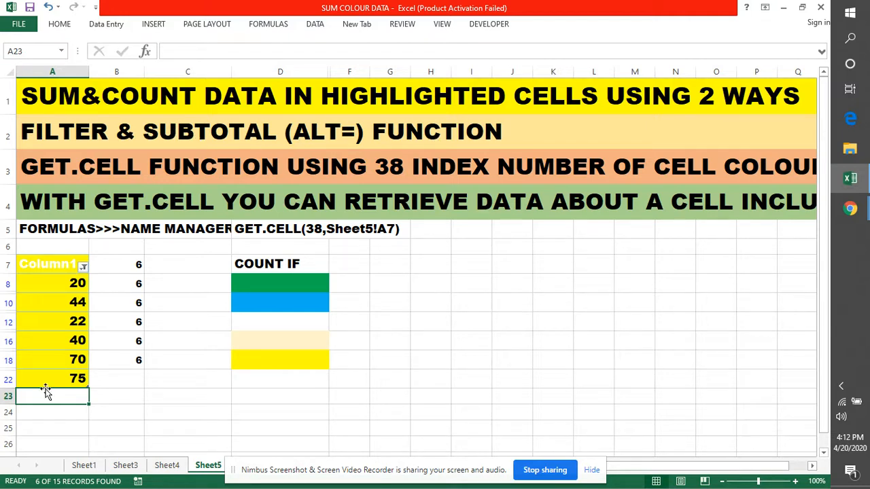
pyautogui.hotkey('alt', '=')
pyautogui.hotkey('ctrl', 'Return')
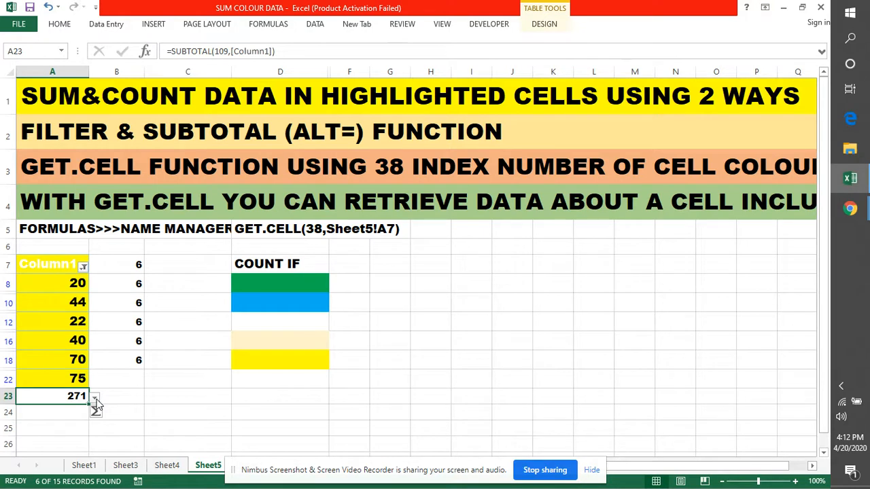
# Switch the Column1 total in A23 to Count and inspect its SUBTOTAL formula
pyautogui.click(95, 399)
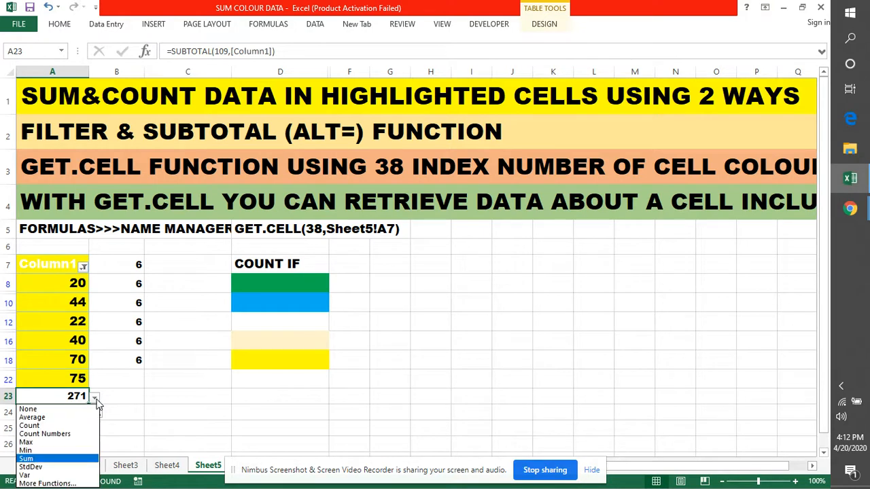
pyautogui.click(48, 426)
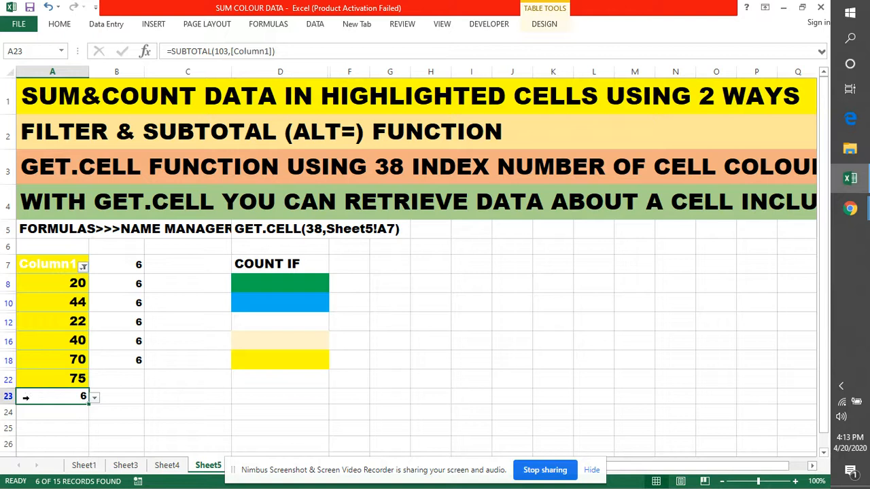
pyautogui.click(152, 408)
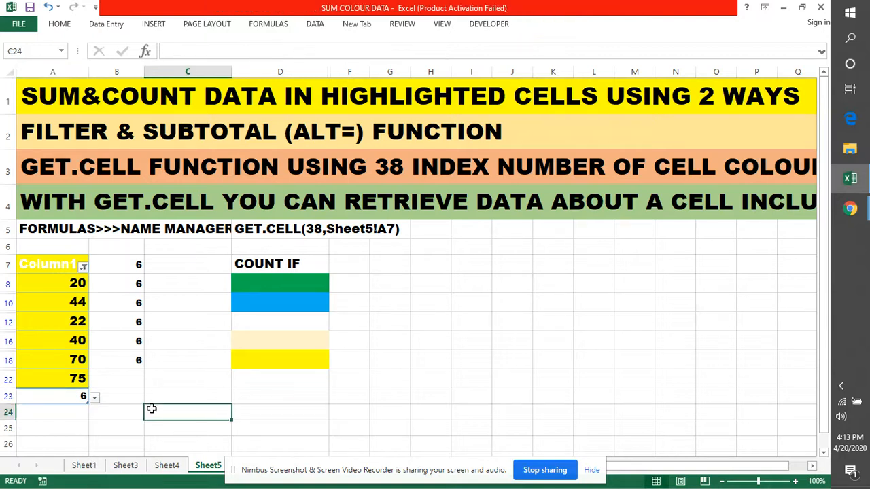
pyautogui.doubleClick(59, 398)
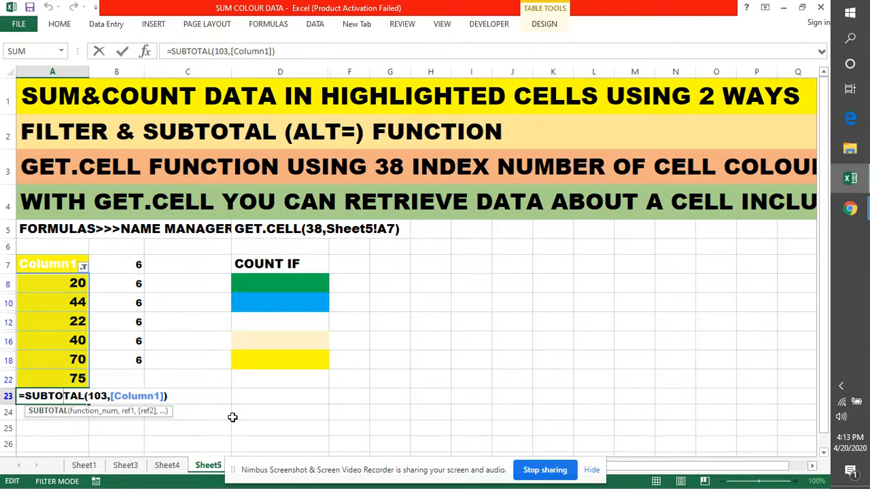
pyautogui.click(254, 397)
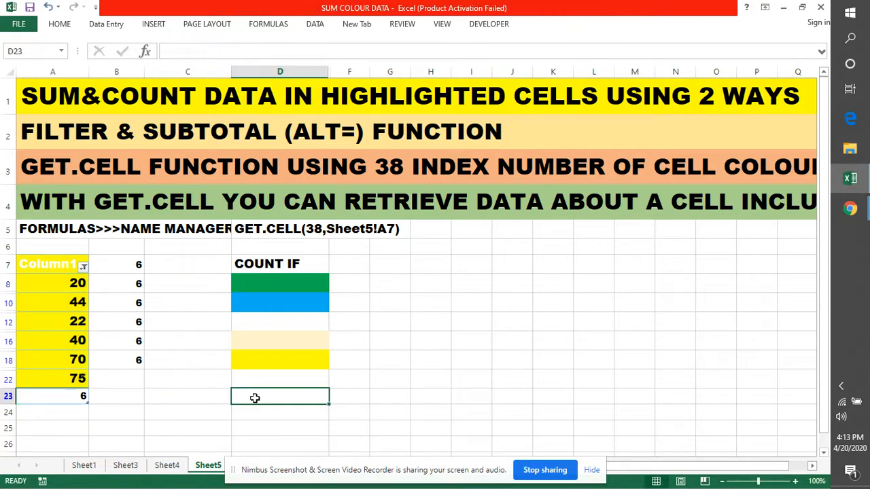
# Filter Column1 by the green cell colour and then by the light orange one to see each colour's count
pyautogui.click(83, 266)
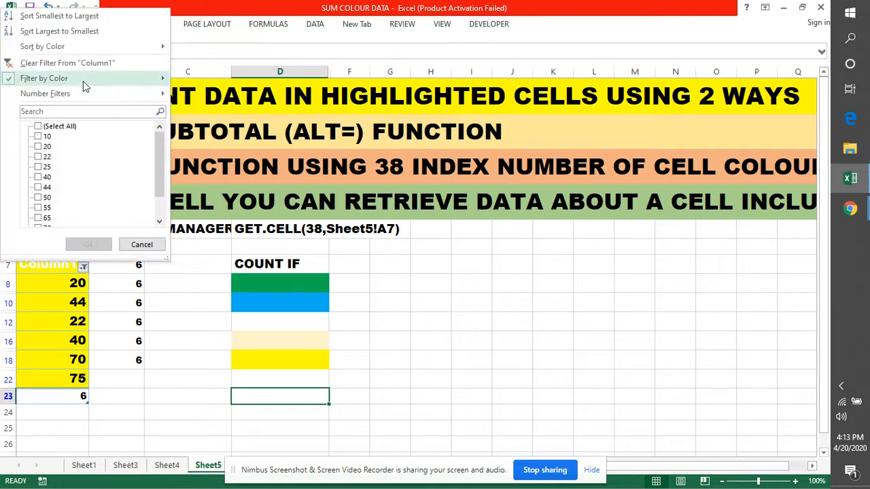
pyautogui.moveTo(82, 81)
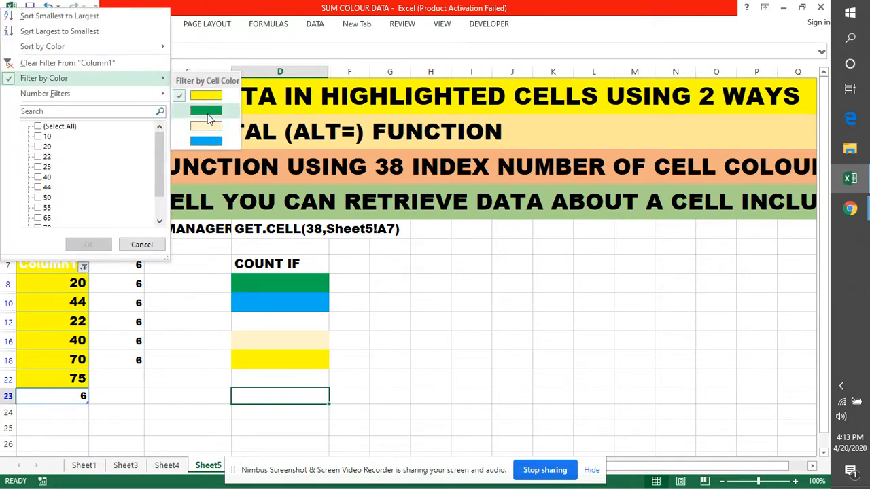
pyautogui.click(208, 112)
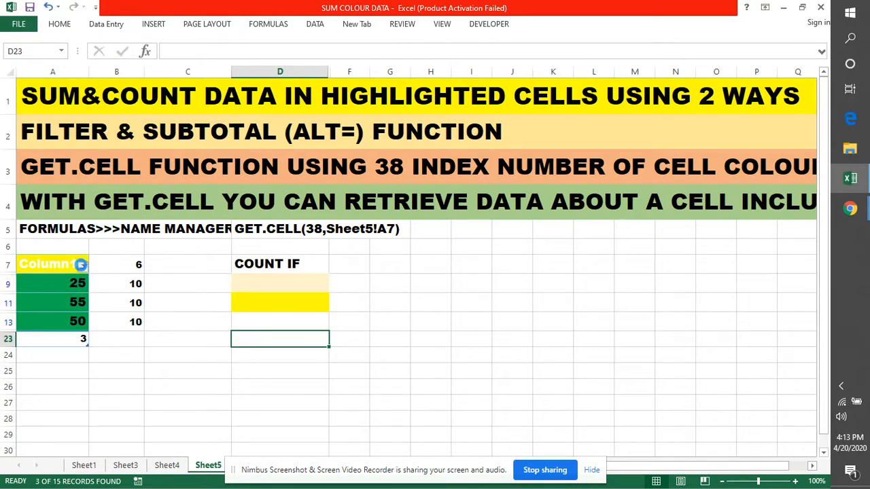
pyautogui.click(80, 264)
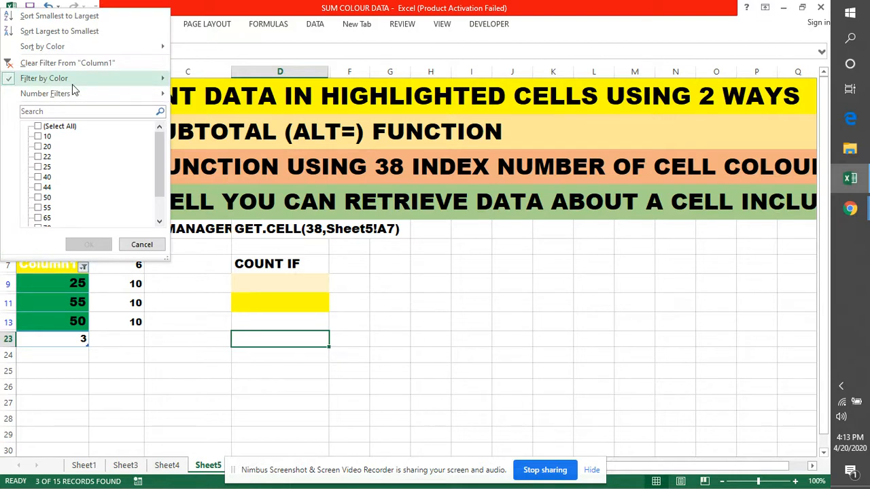
pyautogui.moveTo(72, 84)
pyautogui.click(205, 127)
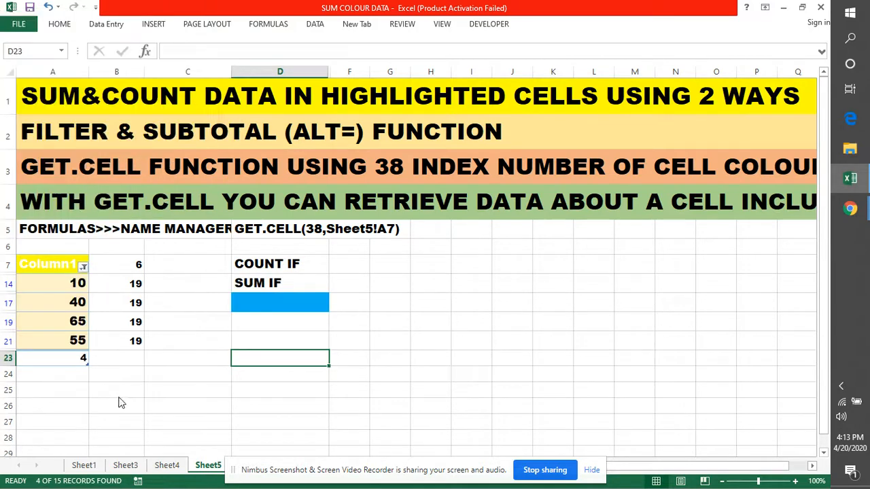
# Filter Column1 by the blue cell colour and switch its total in A23 to Sum
pyautogui.click(82, 265)
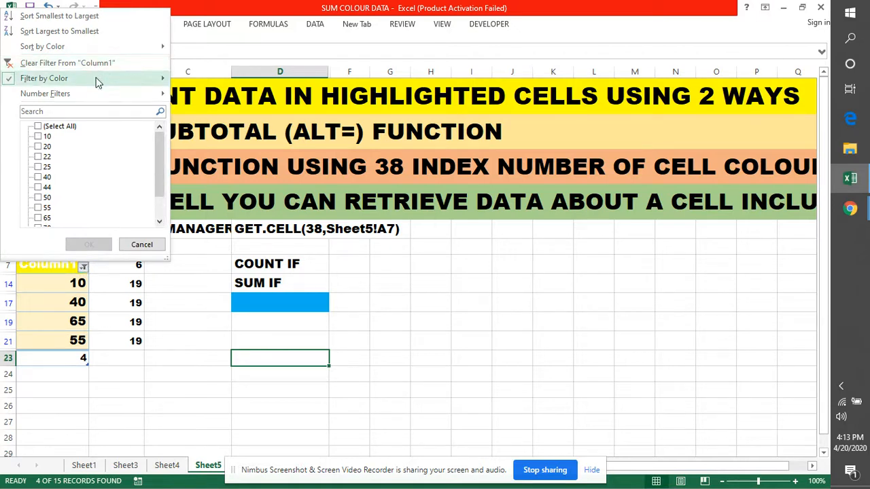
pyautogui.click(204, 123)
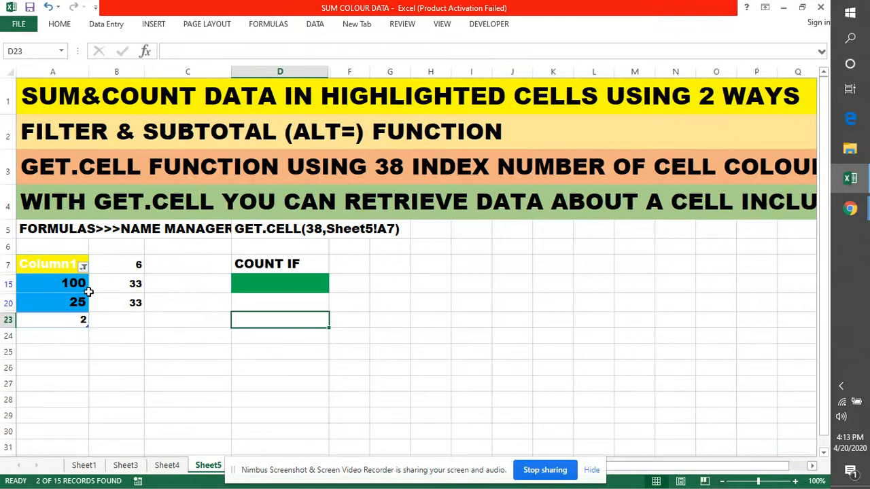
pyautogui.click(76, 322)
pyautogui.click(95, 322)
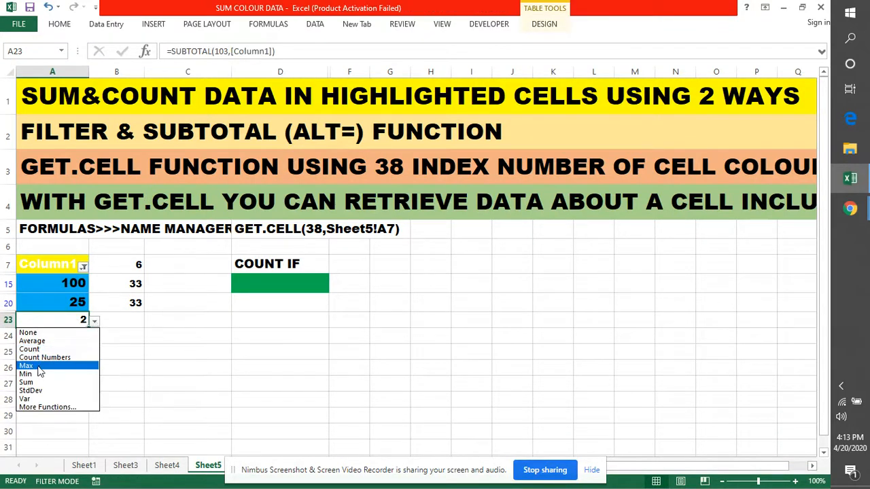
pyautogui.click(27, 383)
pyautogui.click(145, 383)
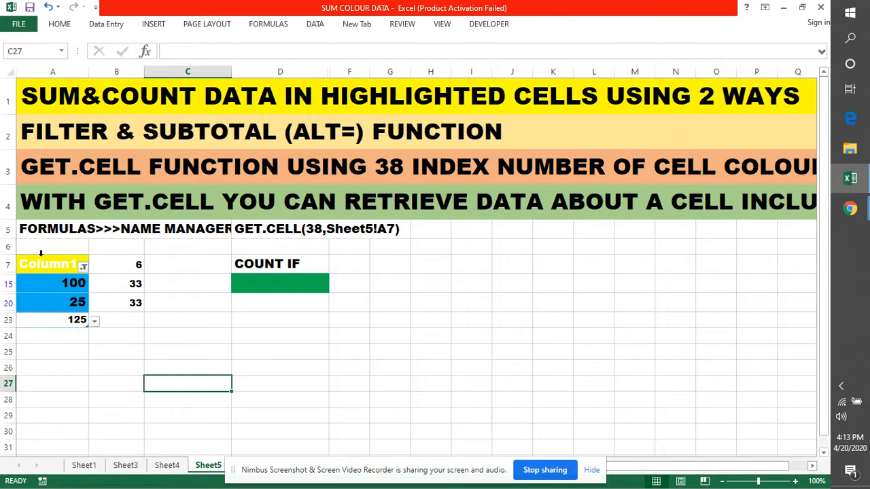
pyautogui.click(7, 98)
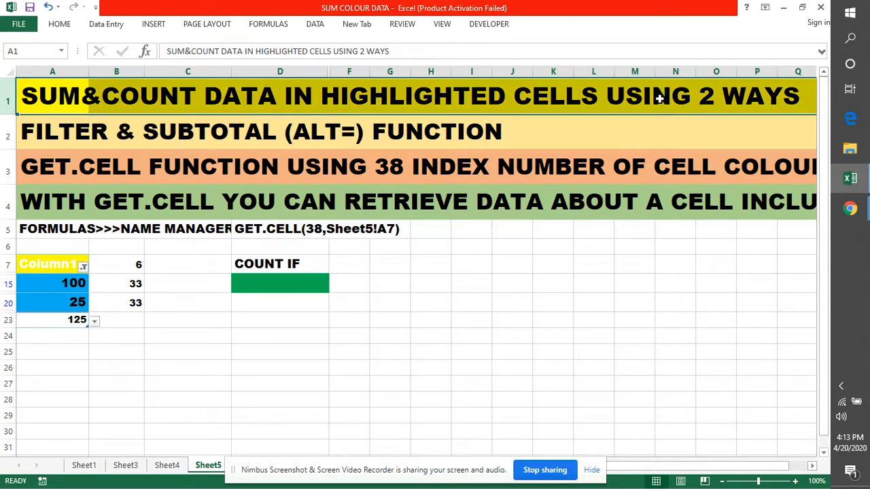
pyautogui.click(467, 382)
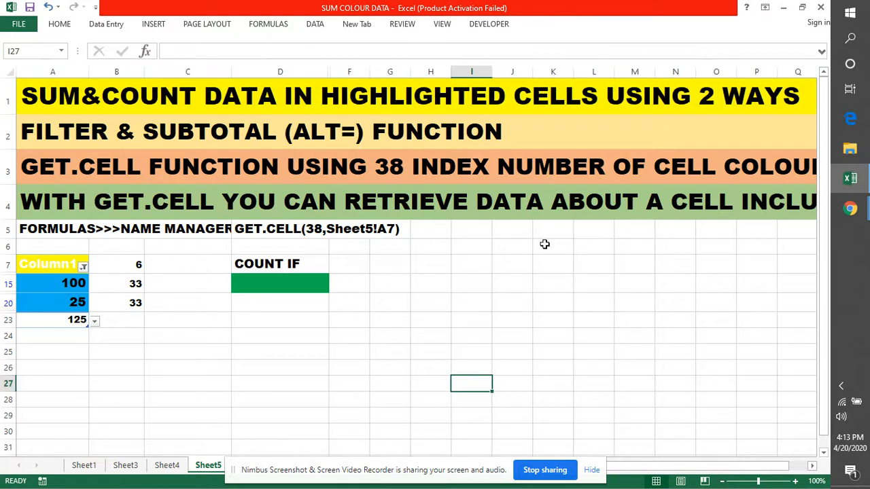